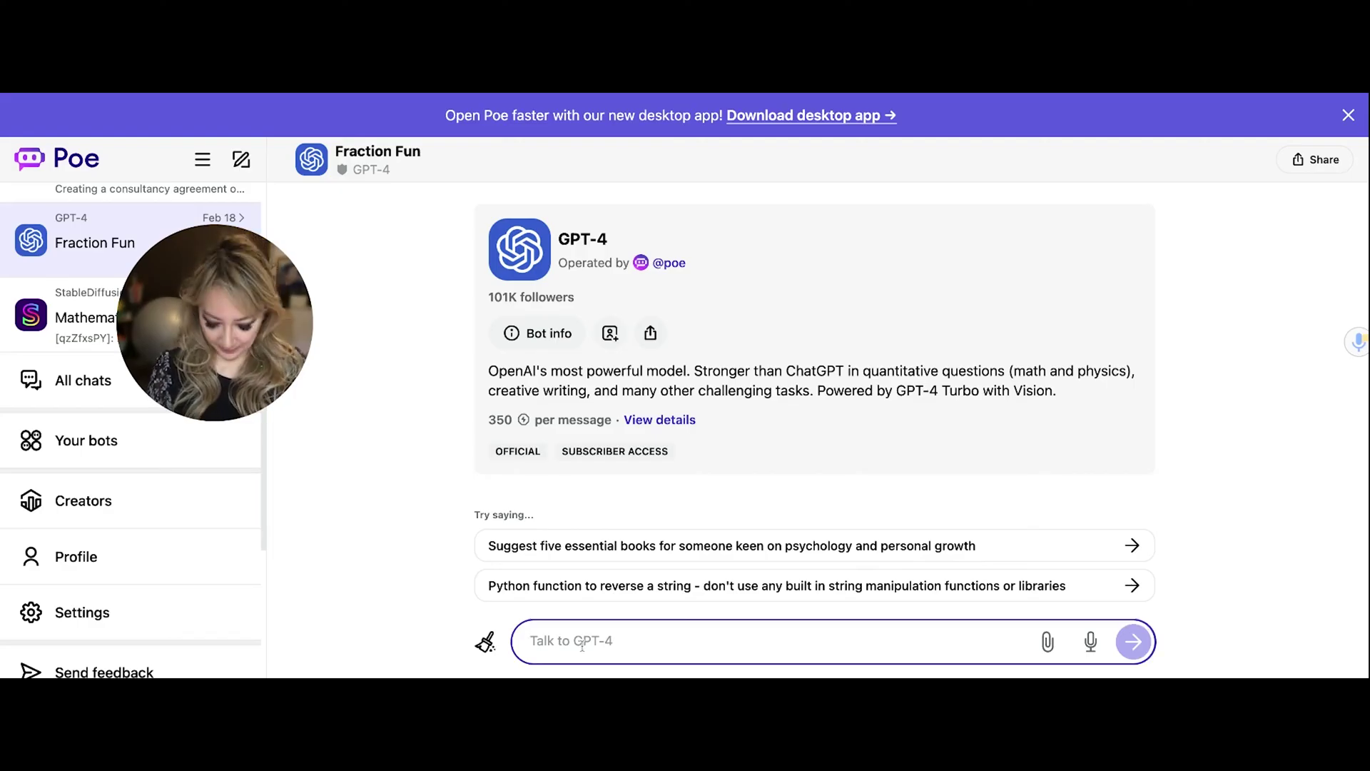
Paste and send the four-week inductive fractions unit prompt with guiding questions and rubric table
{"action": "type", "text": "Engage  In this unit design the fractions need to be relatable and exciting for 11-year olds, cultivating curiosity and interaction in the classroom."}
{"action": "scroll", "coordinate": [589, 615], "scroll_direction": "up", "scroll_amount": 5}
{"action": "scroll", "coordinate": [596, 608], "scroll_direction": "down", "scroll_amount": 2}
{"action": "scroll", "coordinate": [597, 608], "scroll_direction": "down", "scroll_amount": 5}
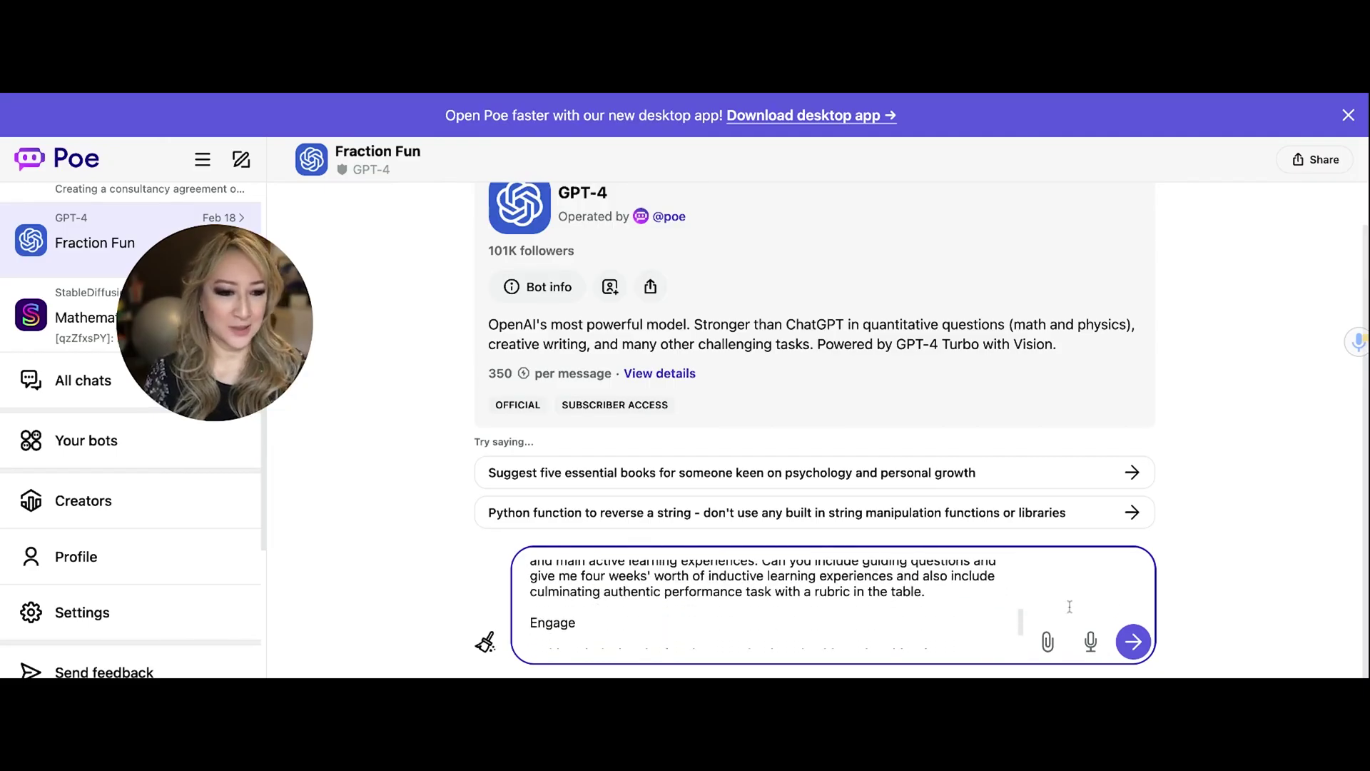
{"action": "scroll", "coordinate": [1069, 606], "scroll_direction": "down", "scroll_amount": 3}
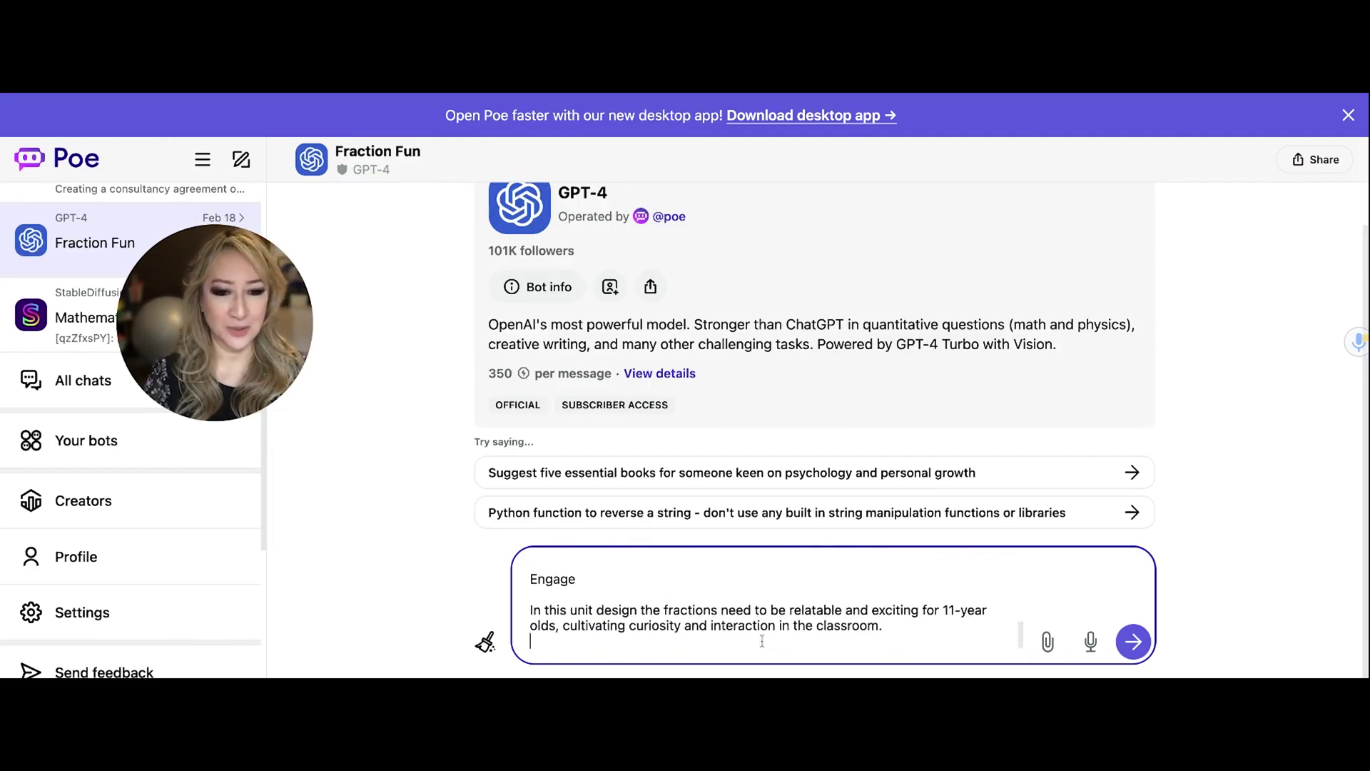
{"action": "left_click", "coordinate": [1134, 642]}
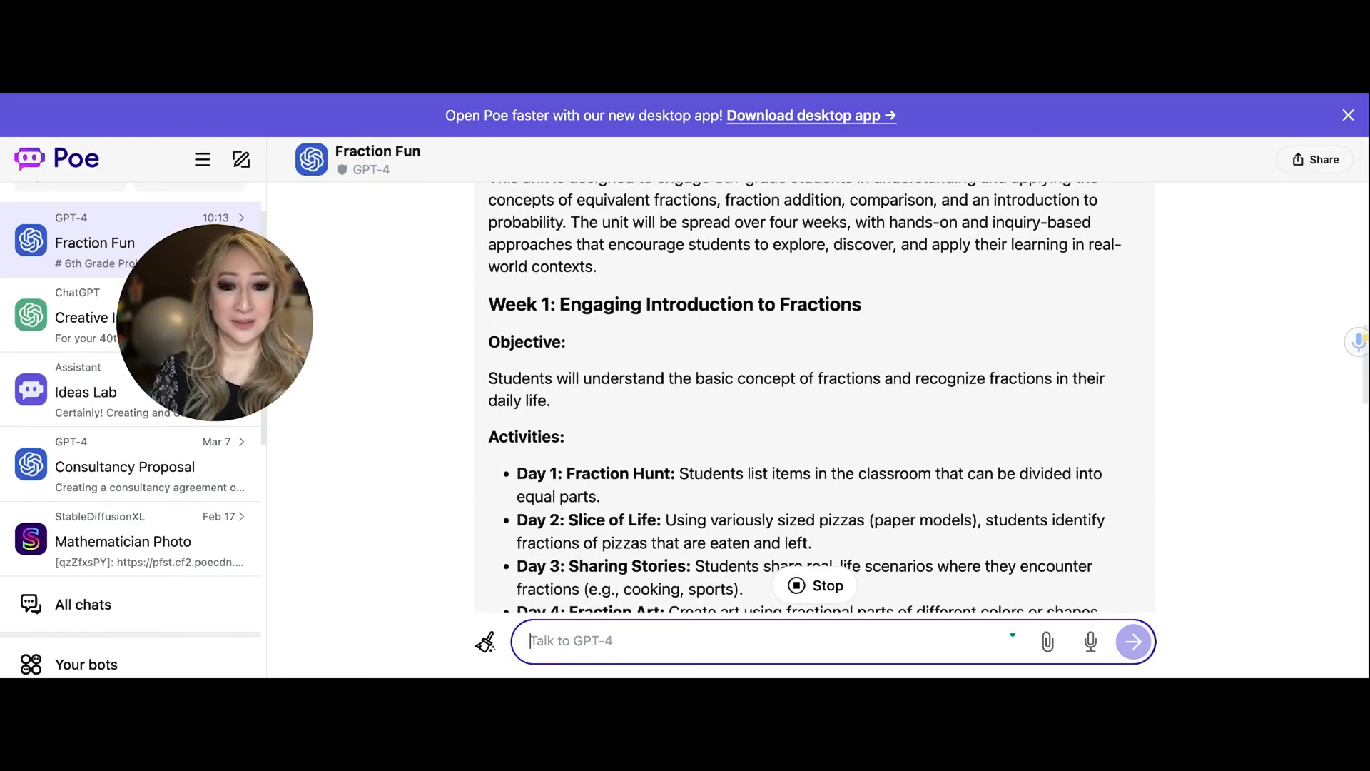
{"action": "scroll", "coordinate": [814, 397], "scroll_direction": "up", "scroll_amount": 1}
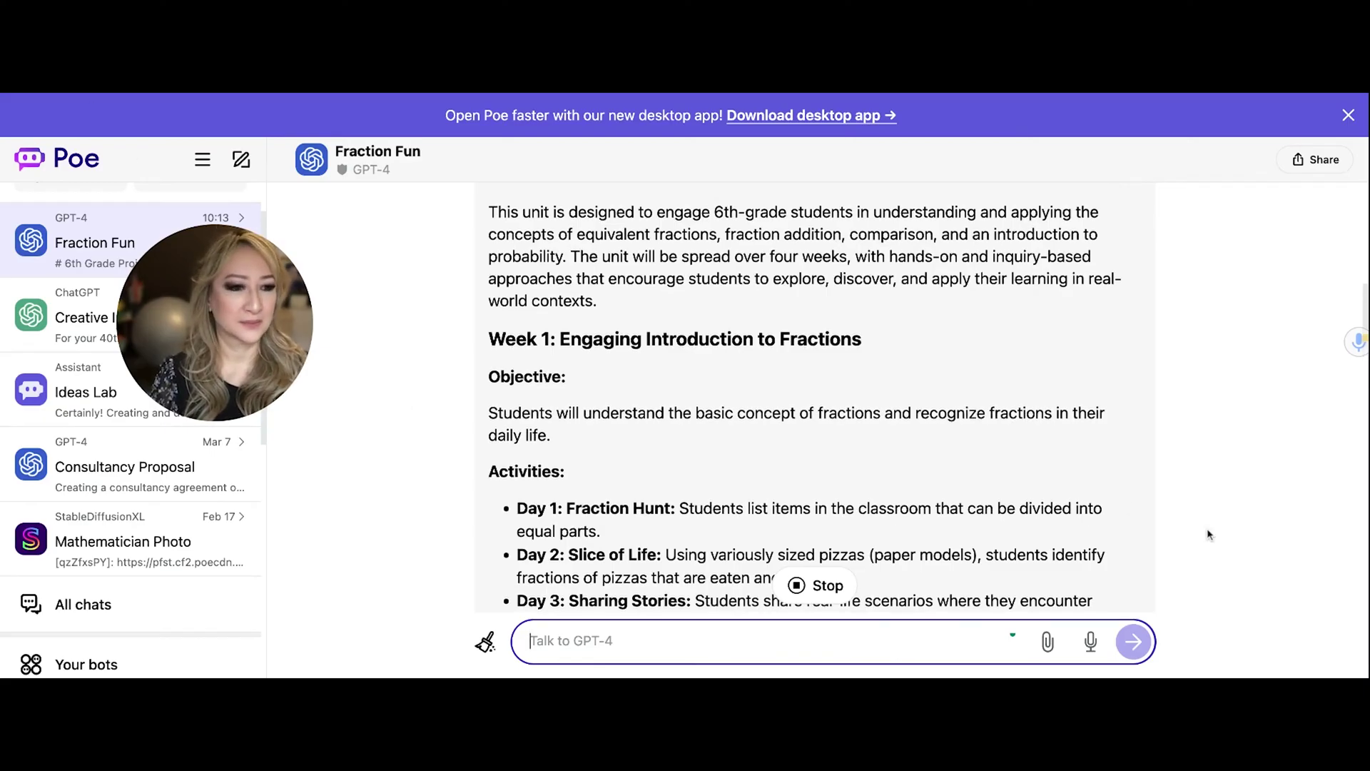
Scroll back through GPT-4's reply from the rubric to the overview and Week 1 activities
{"action": "scroll", "coordinate": [1208, 533], "scroll_direction": "up", "scroll_amount": 1}
{"action": "scroll", "coordinate": [1210, 535], "scroll_direction": "down", "scroll_amount": 15}
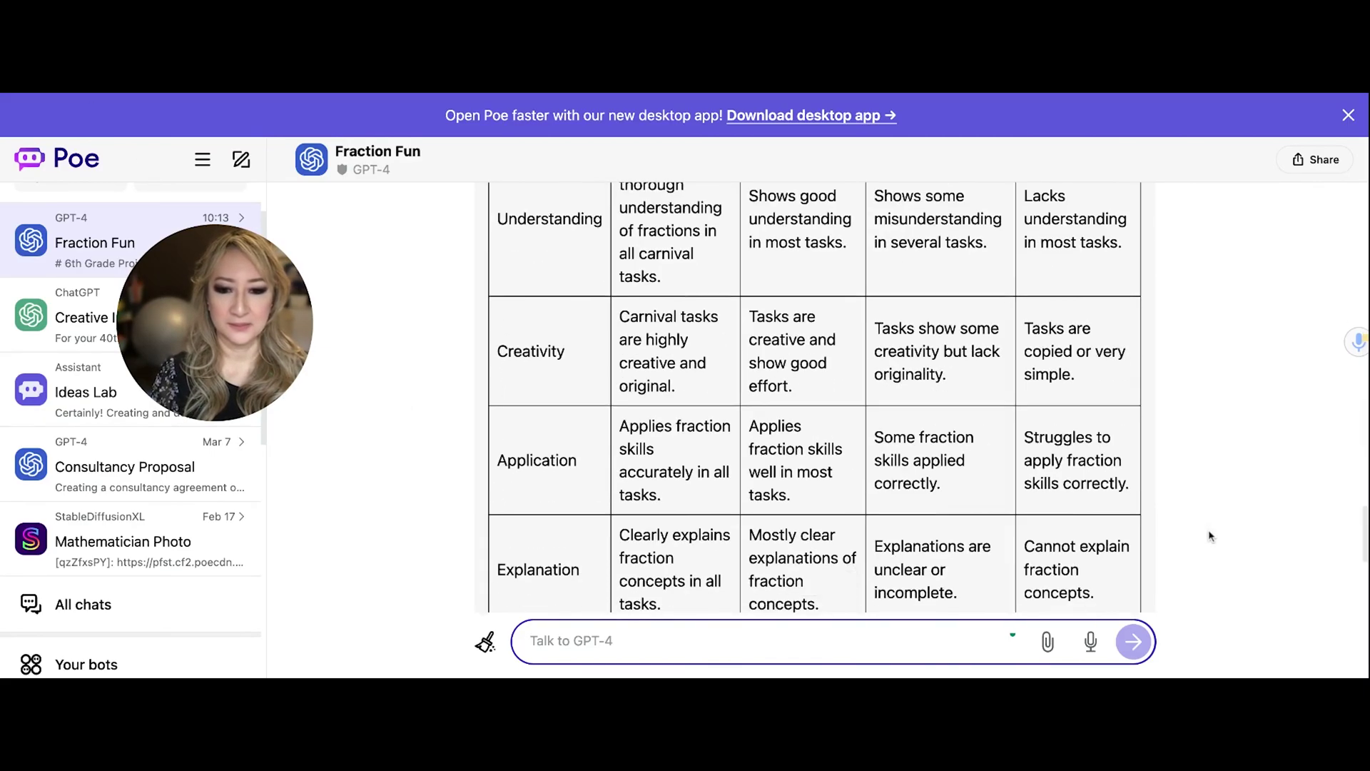
{"action": "scroll", "coordinate": [1209, 536], "scroll_direction": "up", "scroll_amount": 15}
{"action": "scroll", "coordinate": [1213, 539], "scroll_direction": "down", "scroll_amount": 3}
{"action": "scroll", "coordinate": [440, 499], "scroll_direction": "down", "scroll_amount": 3}
{"action": "scroll", "coordinate": [439, 458], "scroll_direction": "down", "scroll_amount": 3}
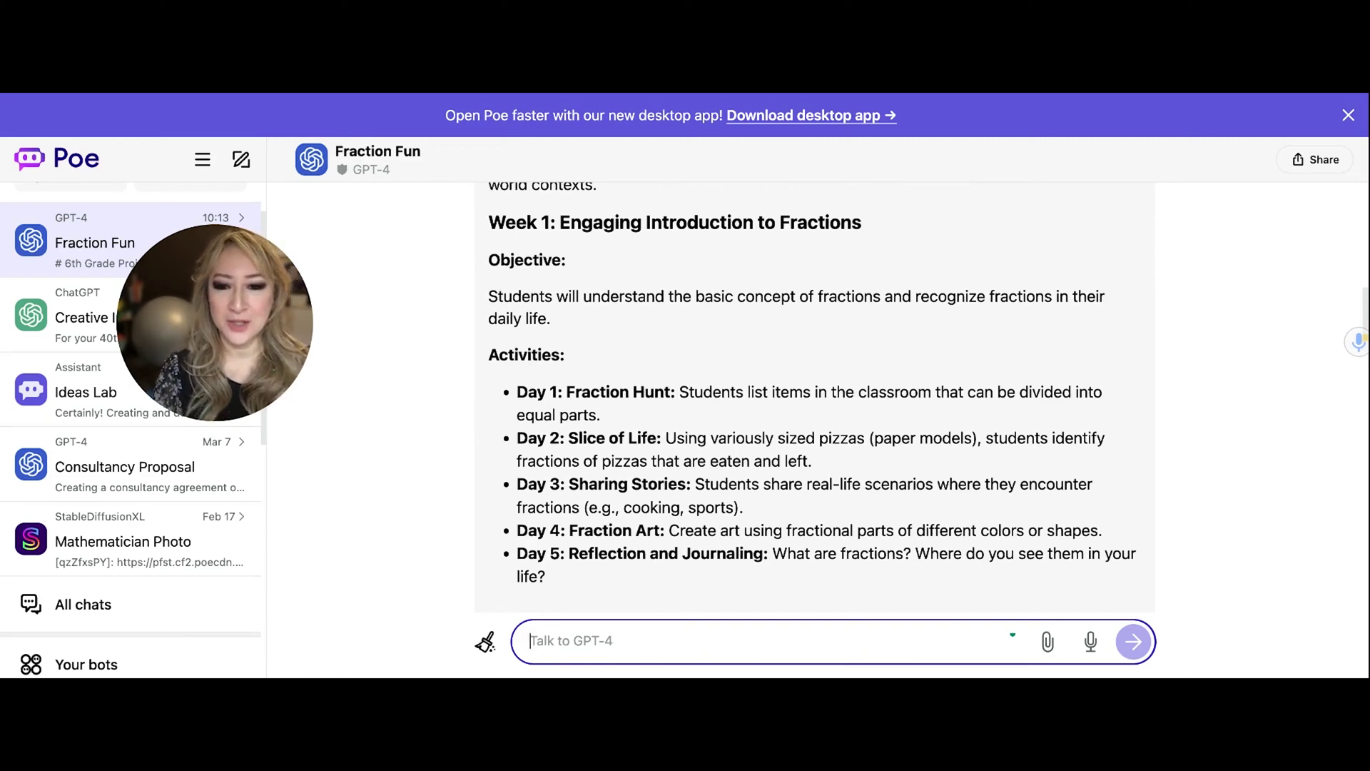
Read down through Weeks 2 and 3, including Fraction War, to the start of Week 4
{"action": "scroll", "coordinate": [445, 475], "scroll_direction": "down", "scroll_amount": 1}
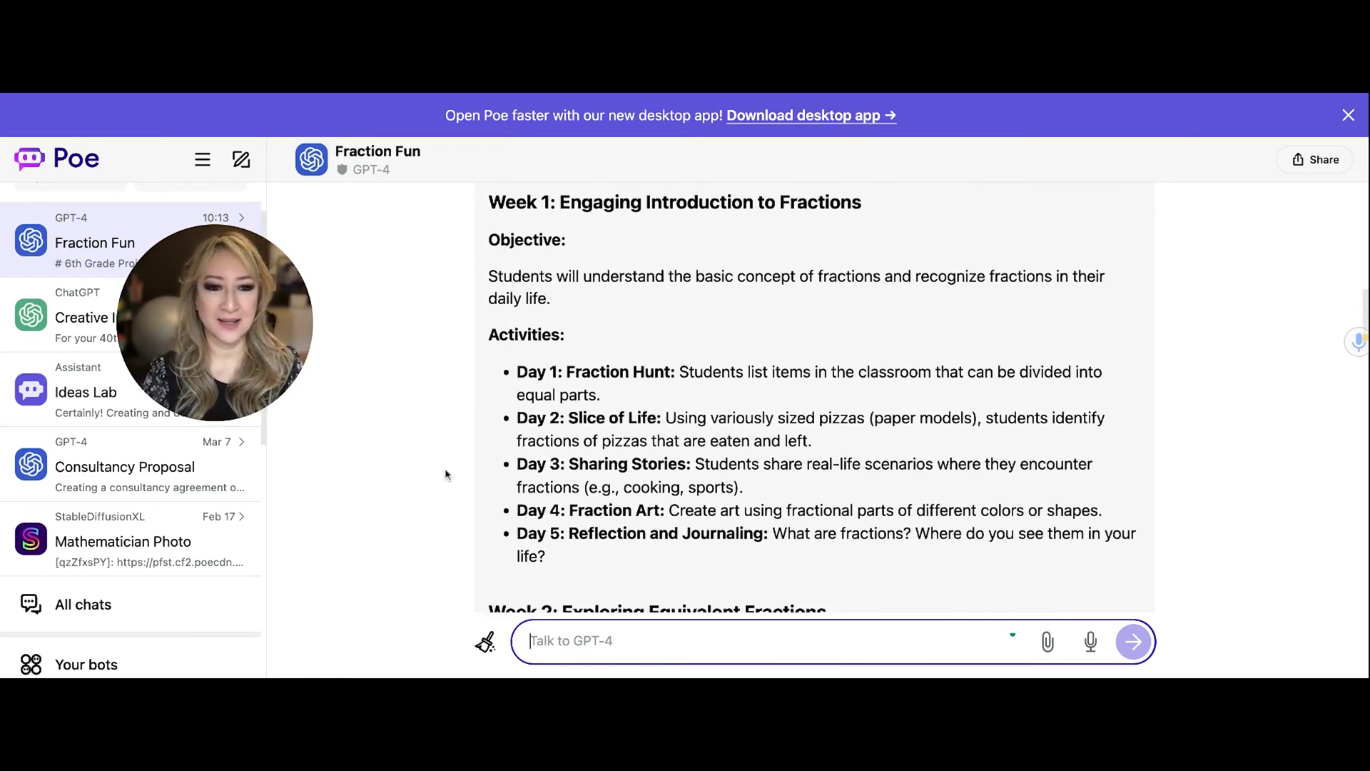
{"action": "scroll", "coordinate": [446, 476], "scroll_direction": "down", "scroll_amount": 1}
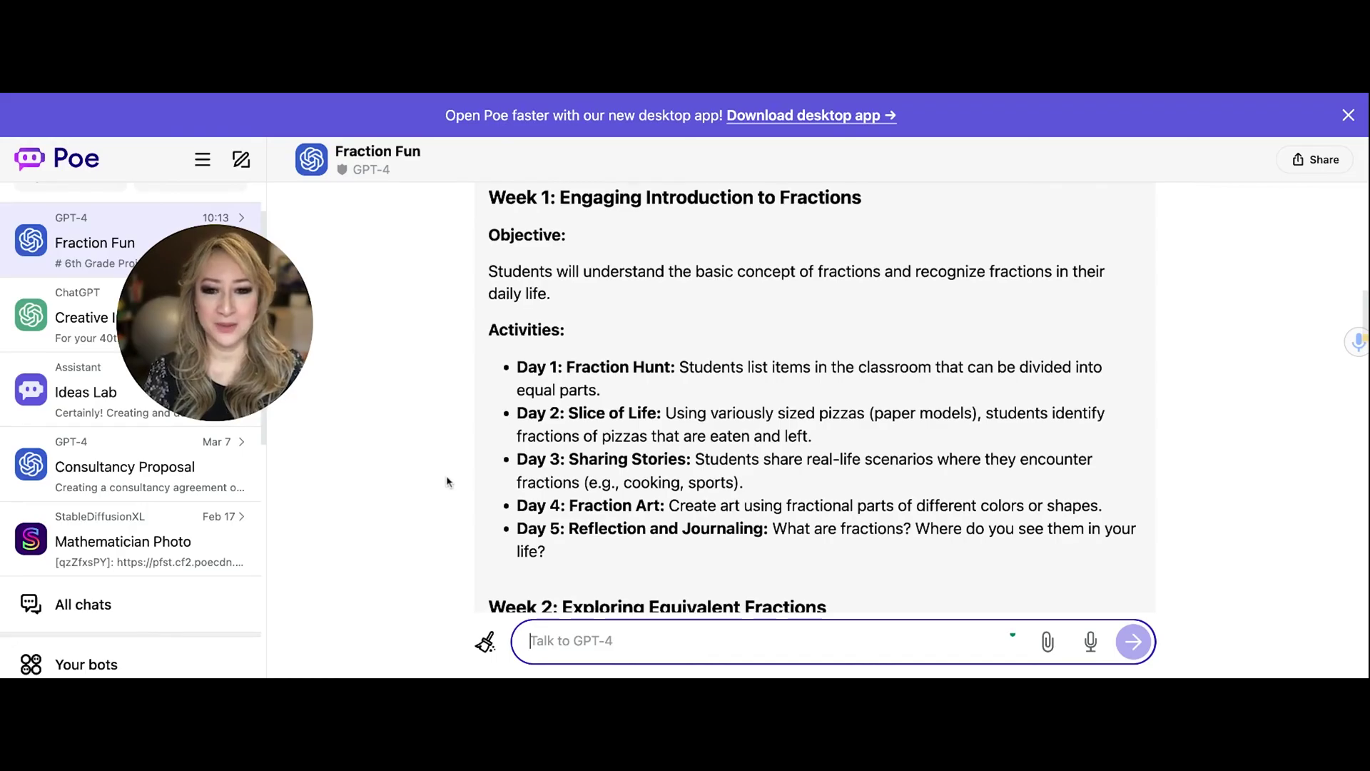
{"action": "scroll", "coordinate": [447, 483], "scroll_direction": "down", "scroll_amount": 3}
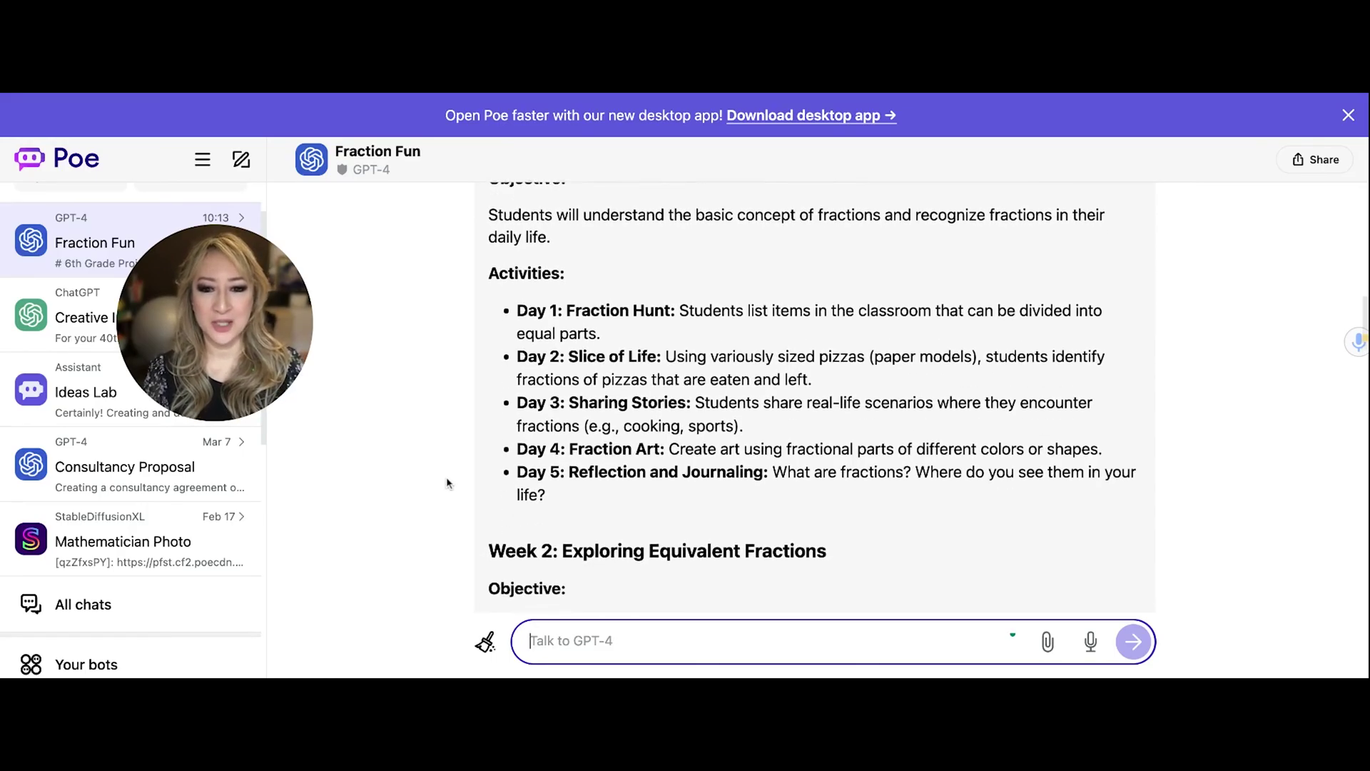
{"action": "scroll", "coordinate": [447, 484], "scroll_direction": "down", "scroll_amount": 4}
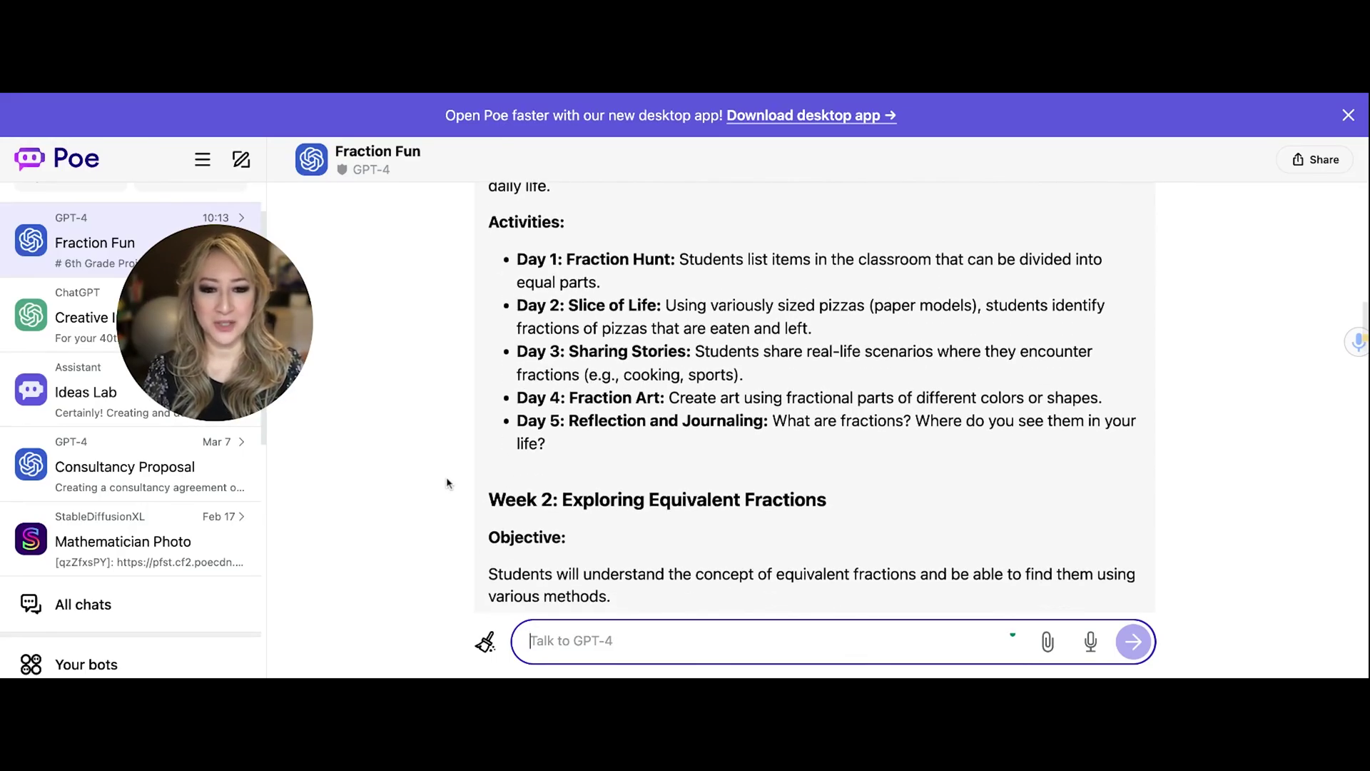
{"action": "scroll", "coordinate": [814, 397], "scroll_direction": "down", "scroll_amount": 1}
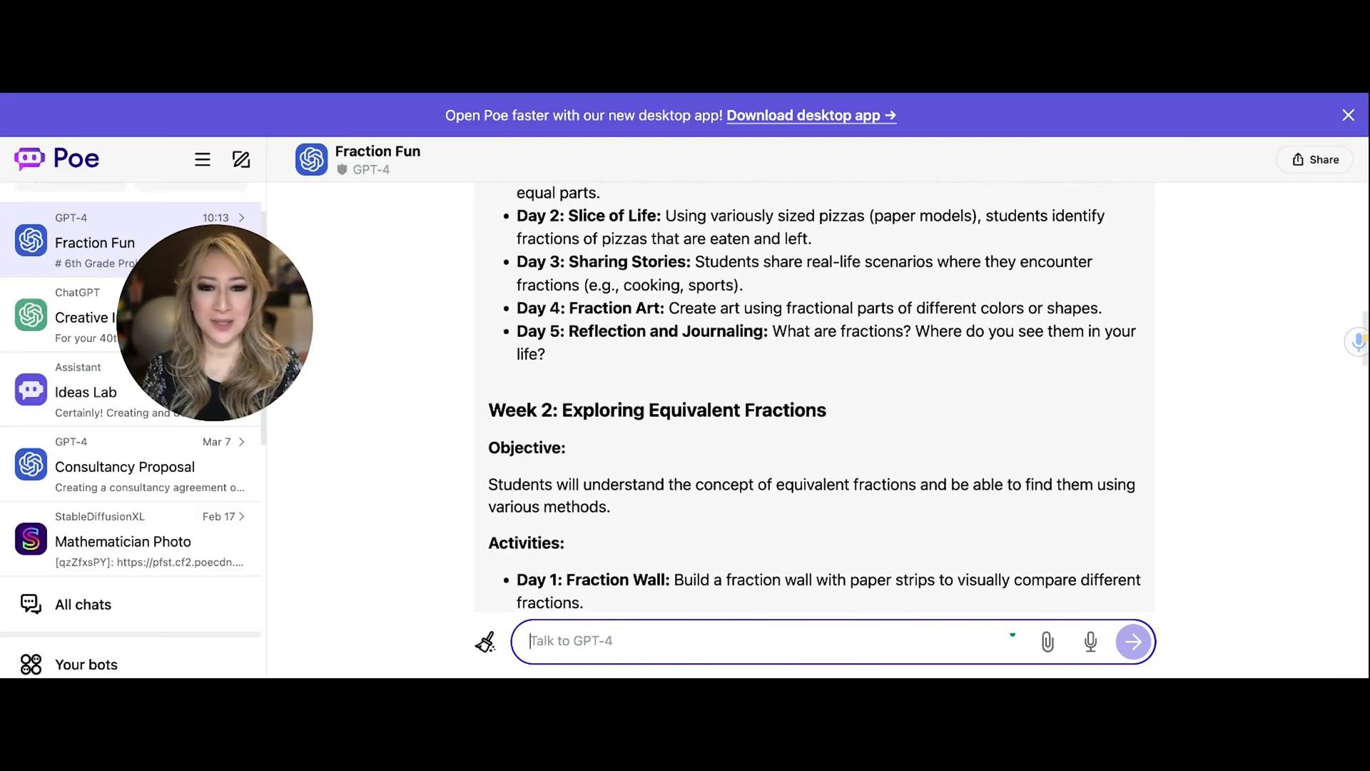
{"action": "scroll", "coordinate": [814, 397], "scroll_direction": "down", "scroll_amount": 2}
{"action": "scroll", "coordinate": [814, 397], "scroll_direction": "up", "scroll_amount": 3}
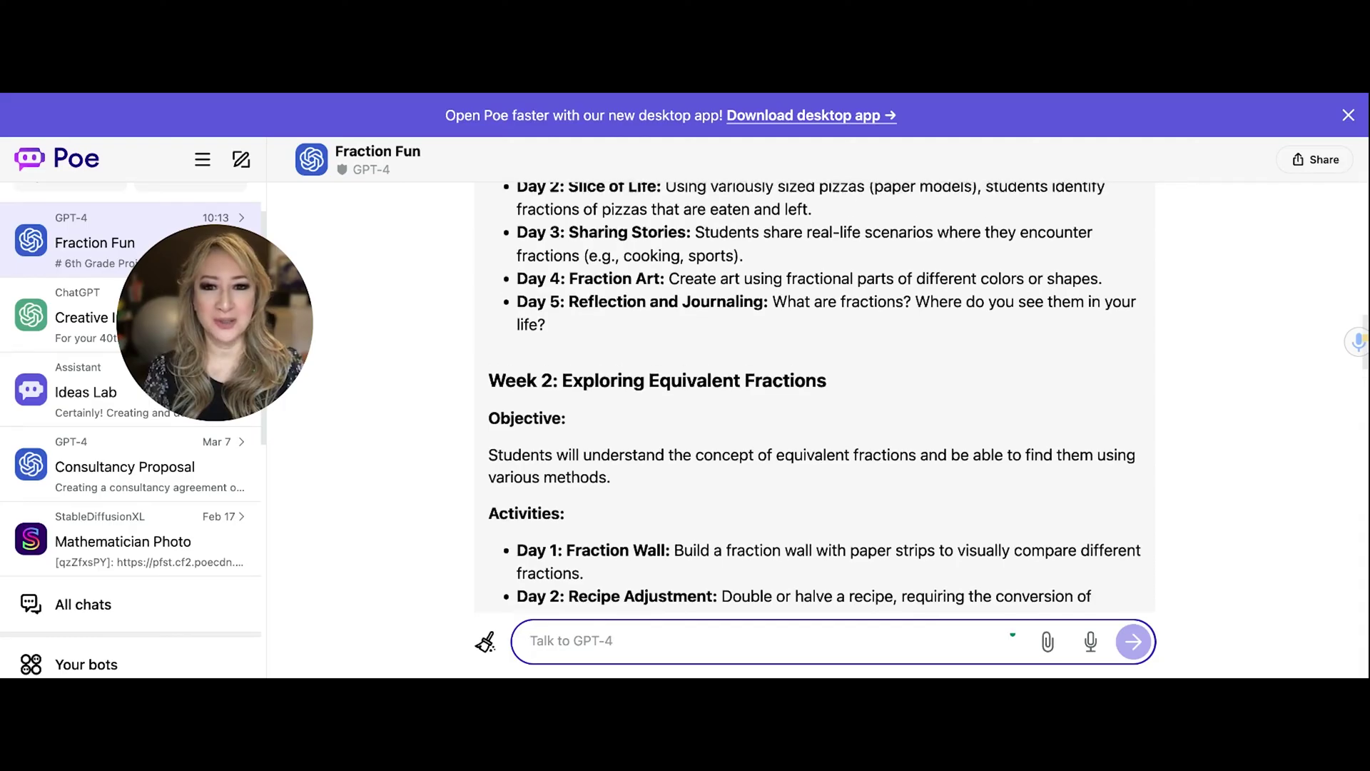
{"action": "scroll", "coordinate": [814, 397], "scroll_direction": "down", "scroll_amount": 6}
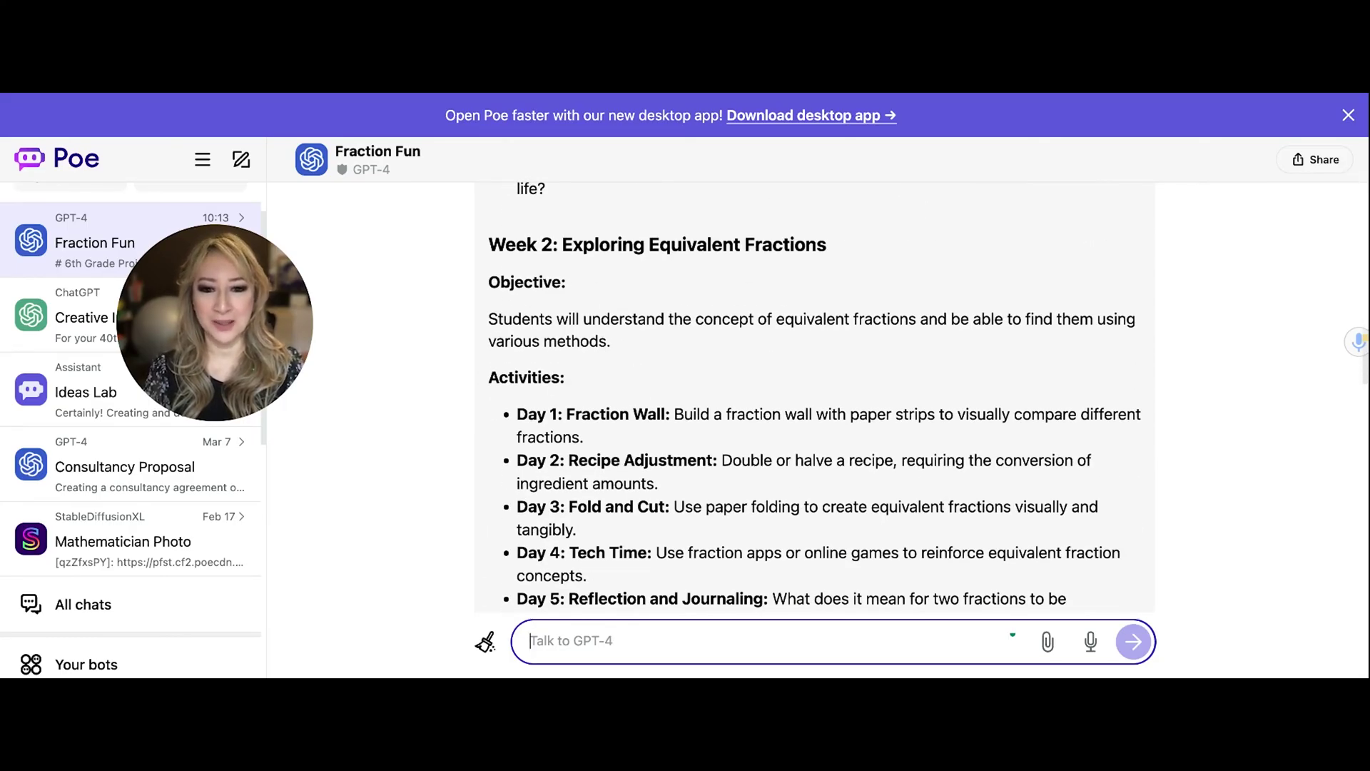
{"action": "scroll", "coordinate": [814, 397], "scroll_direction": "down", "scroll_amount": 4}
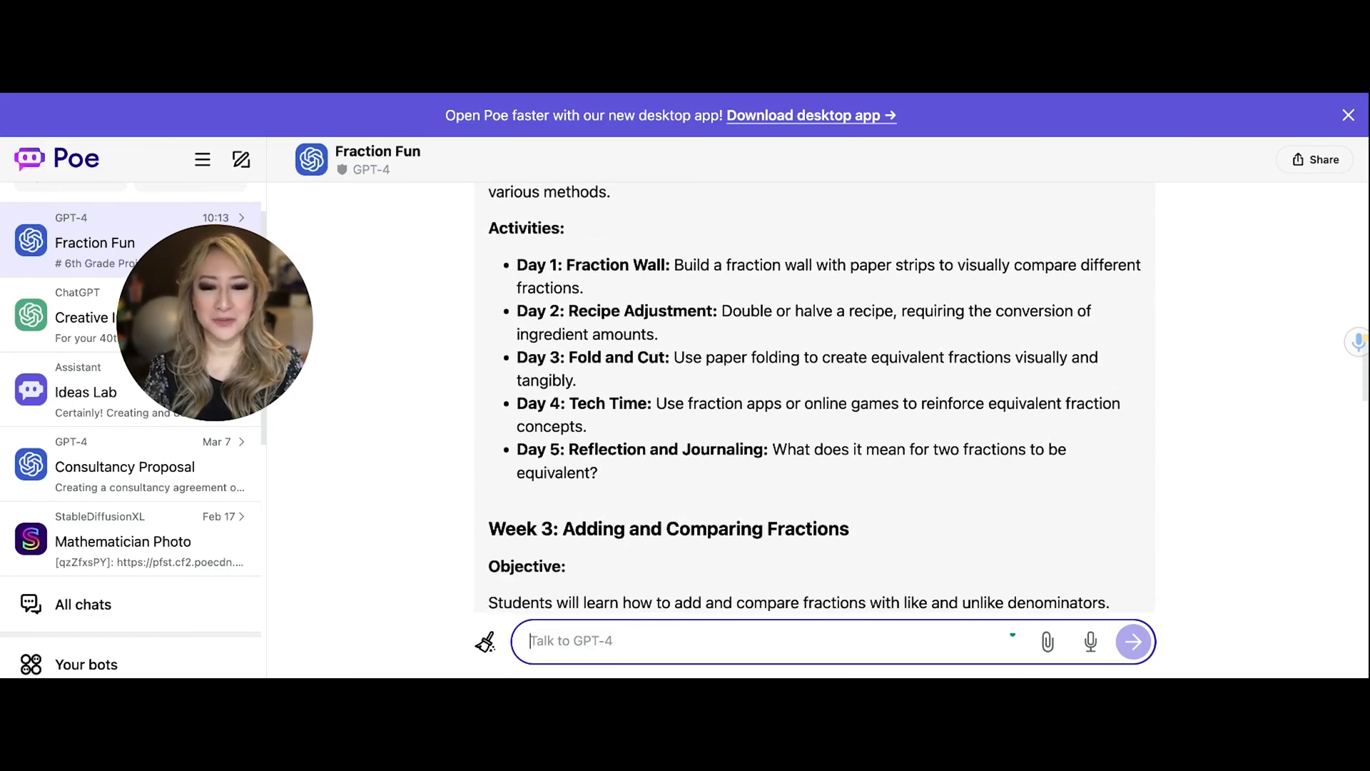
{"action": "scroll", "coordinate": [814, 397], "scroll_direction": "down", "scroll_amount": 1}
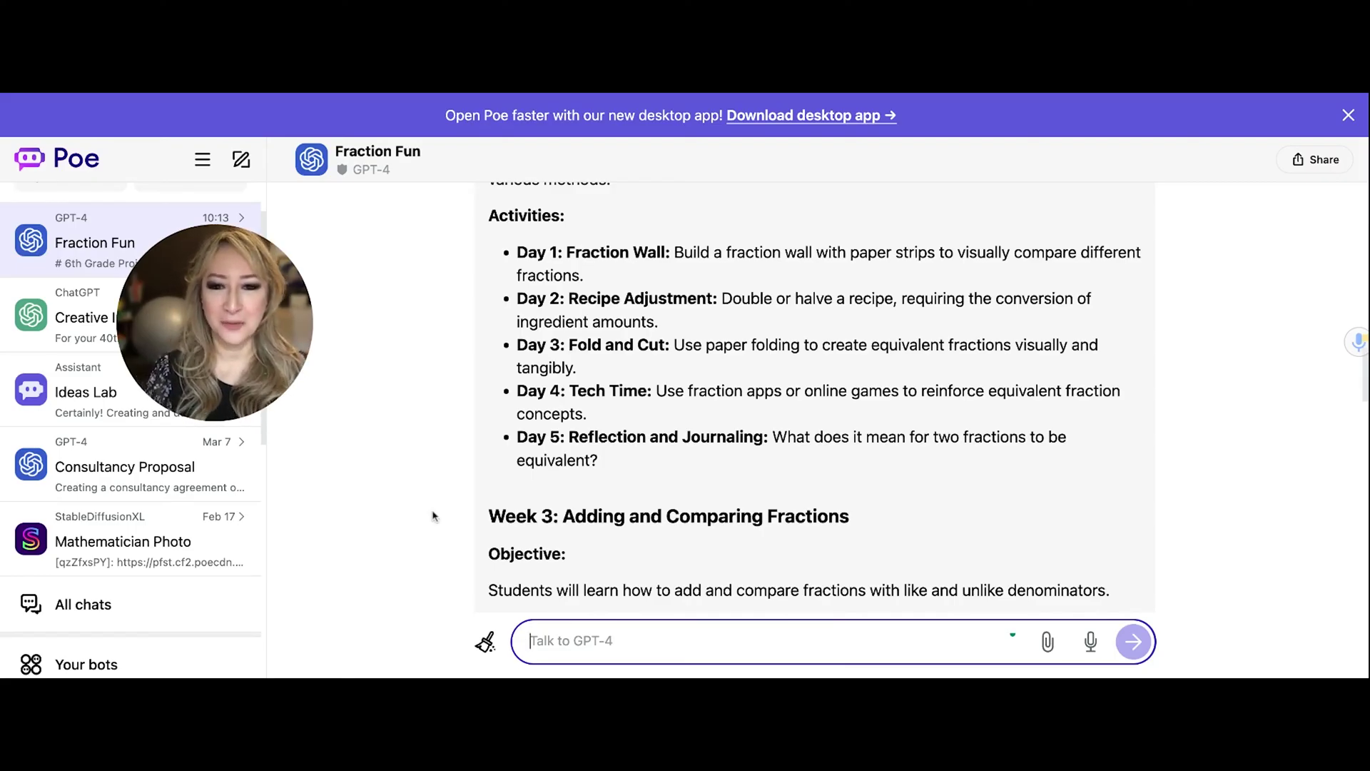
{"action": "scroll", "coordinate": [433, 515], "scroll_direction": "down", "scroll_amount": 5}
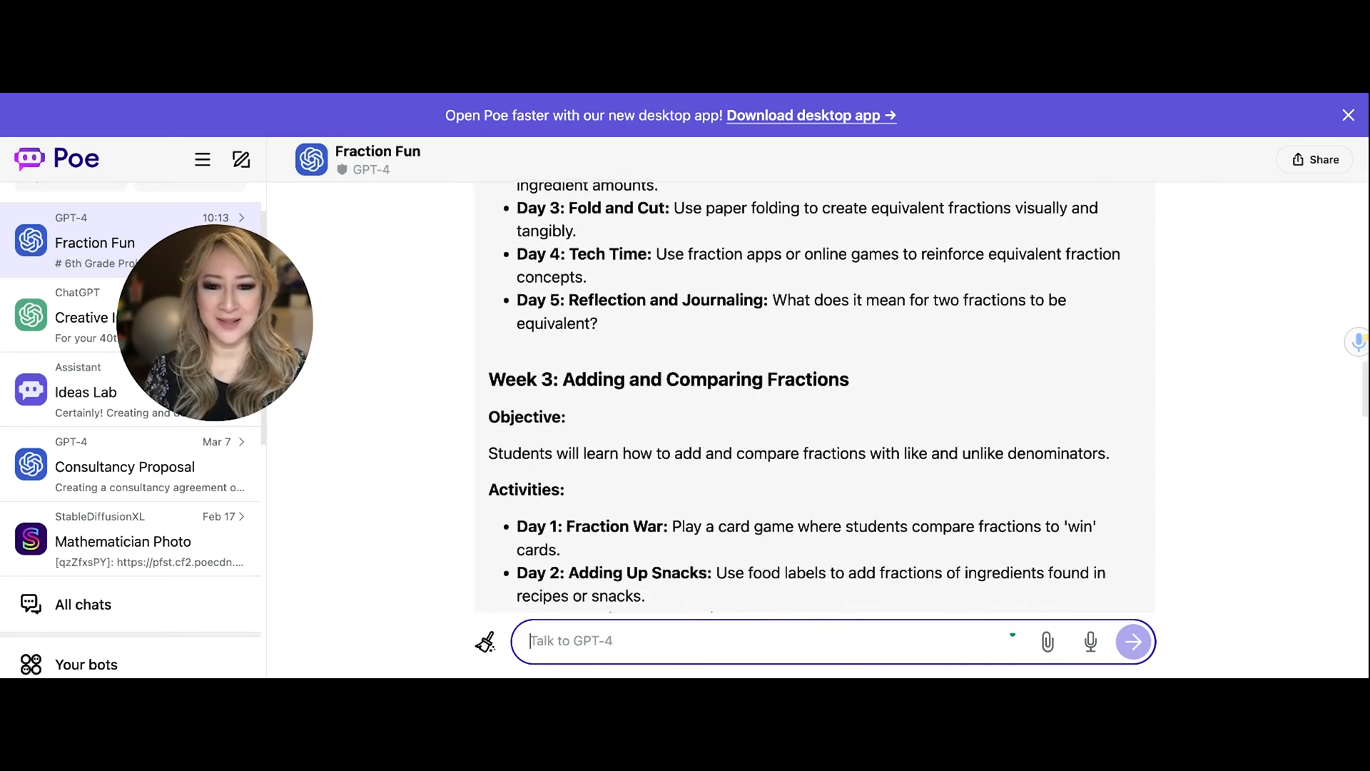
{"action": "scroll", "coordinate": [815, 397], "scroll_direction": "down", "scroll_amount": 3}
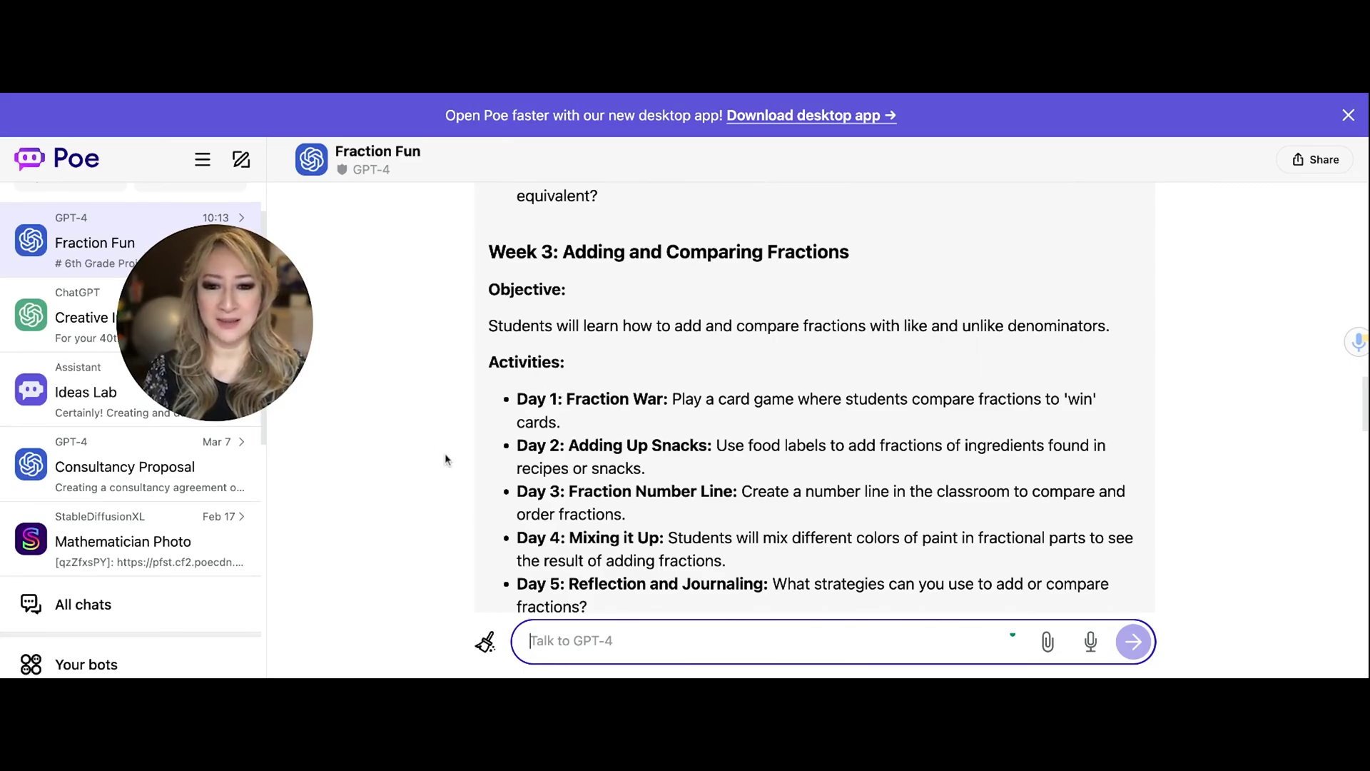
{"action": "scroll", "coordinate": [446, 459], "scroll_direction": "down", "scroll_amount": 2}
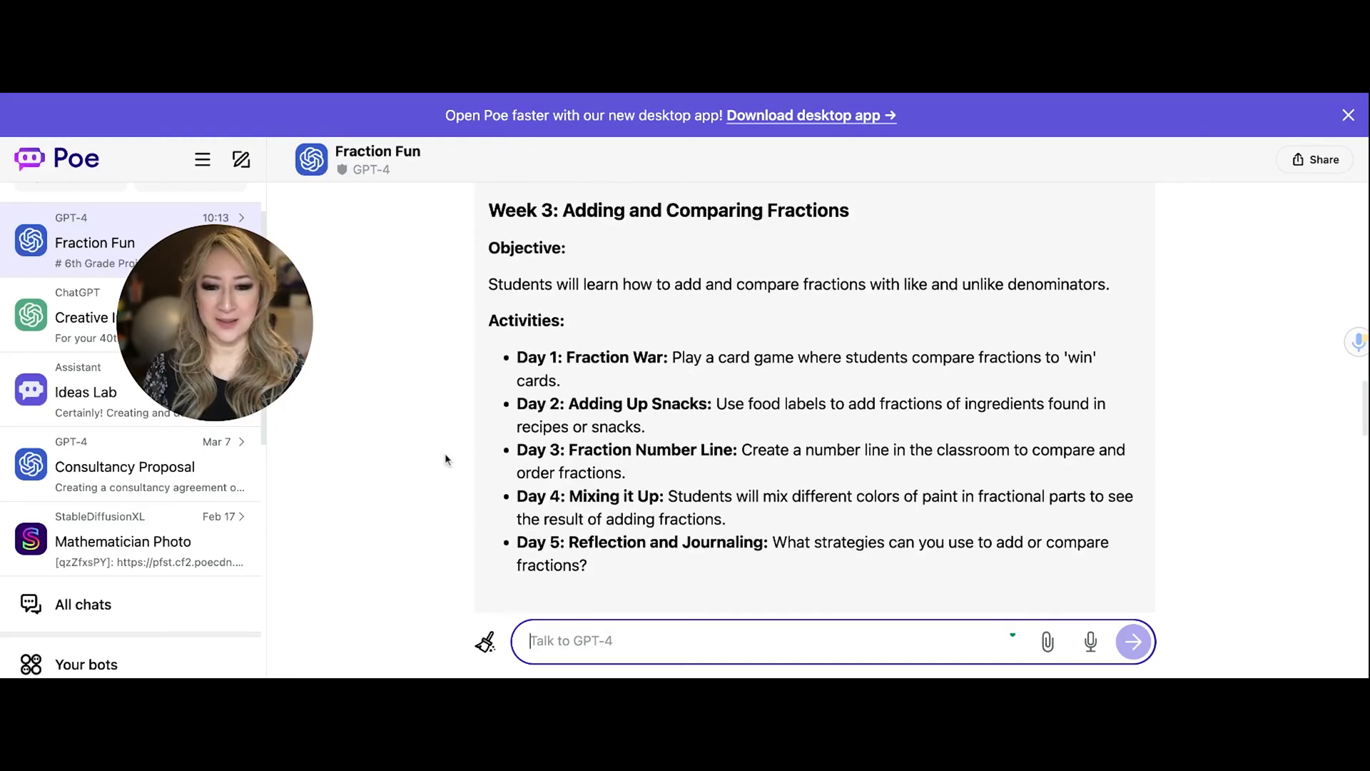
{"action": "scroll", "coordinate": [445, 459], "scroll_direction": "down", "scroll_amount": 3}
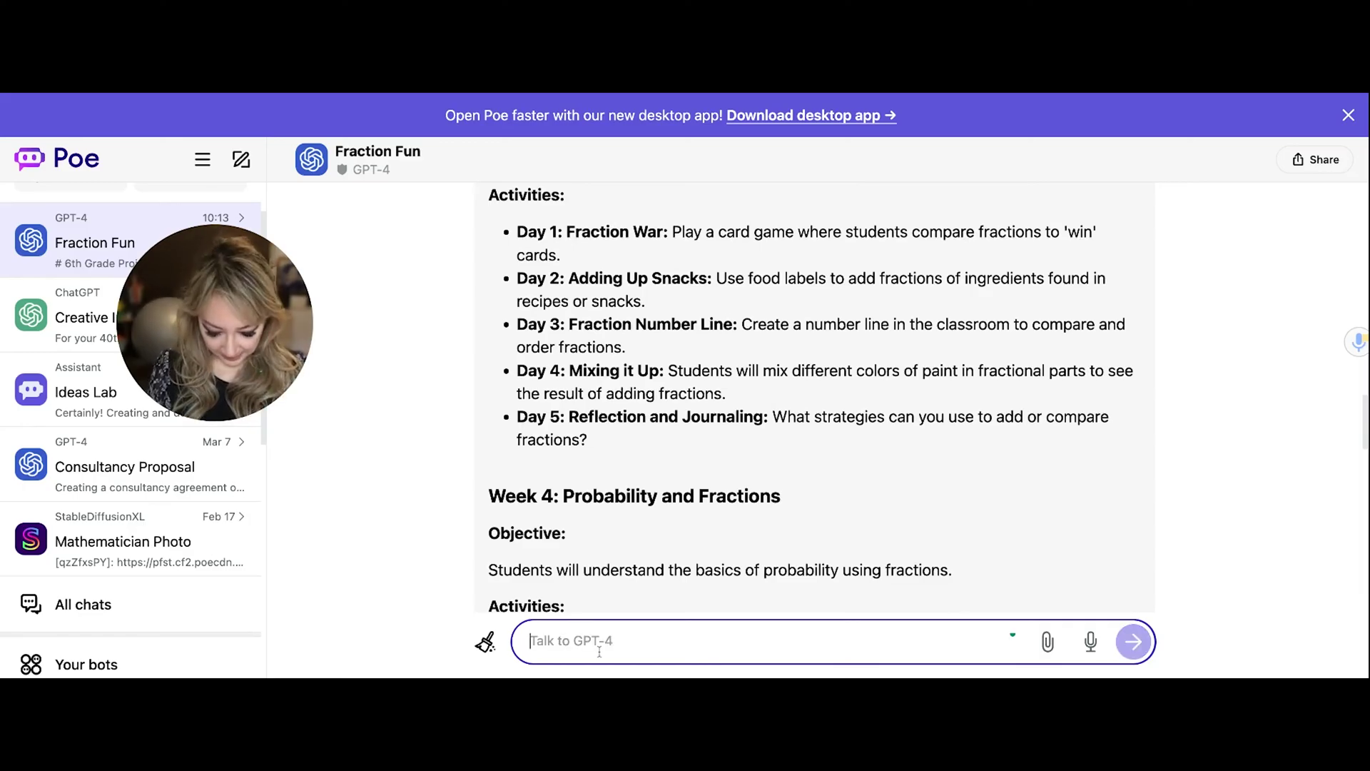
{"action": "type", "text": "I don't like fraction war"}
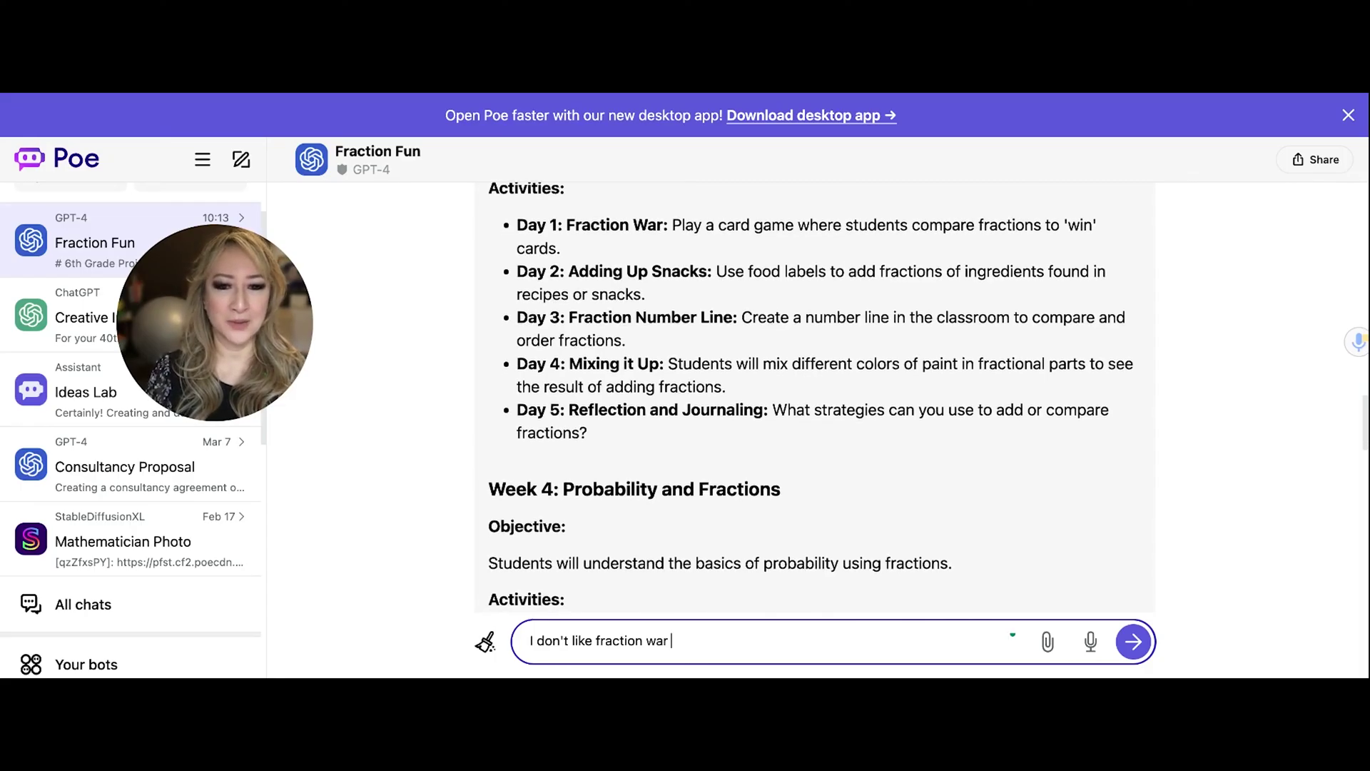
{"action": "scroll", "coordinate": [812, 396], "scroll_direction": "down", "scroll_amount": 3}
{"action": "scroll", "coordinate": [811, 397], "scroll_direction": "down", "scroll_amount": 1}
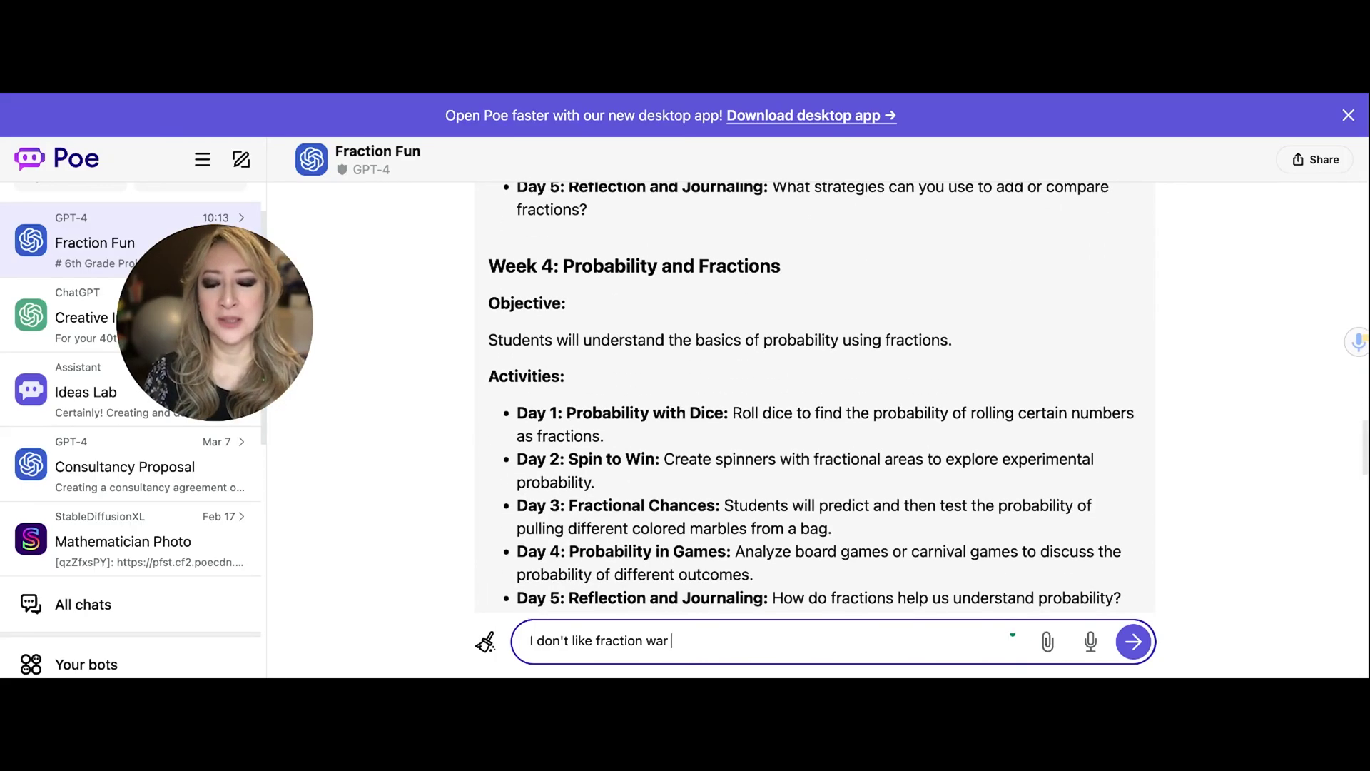
{"action": "scroll", "coordinate": [812, 397], "scroll_direction": "down", "scroll_amount": 1}
{"action": "scroll", "coordinate": [812, 397], "scroll_direction": "down", "scroll_amount": 1}
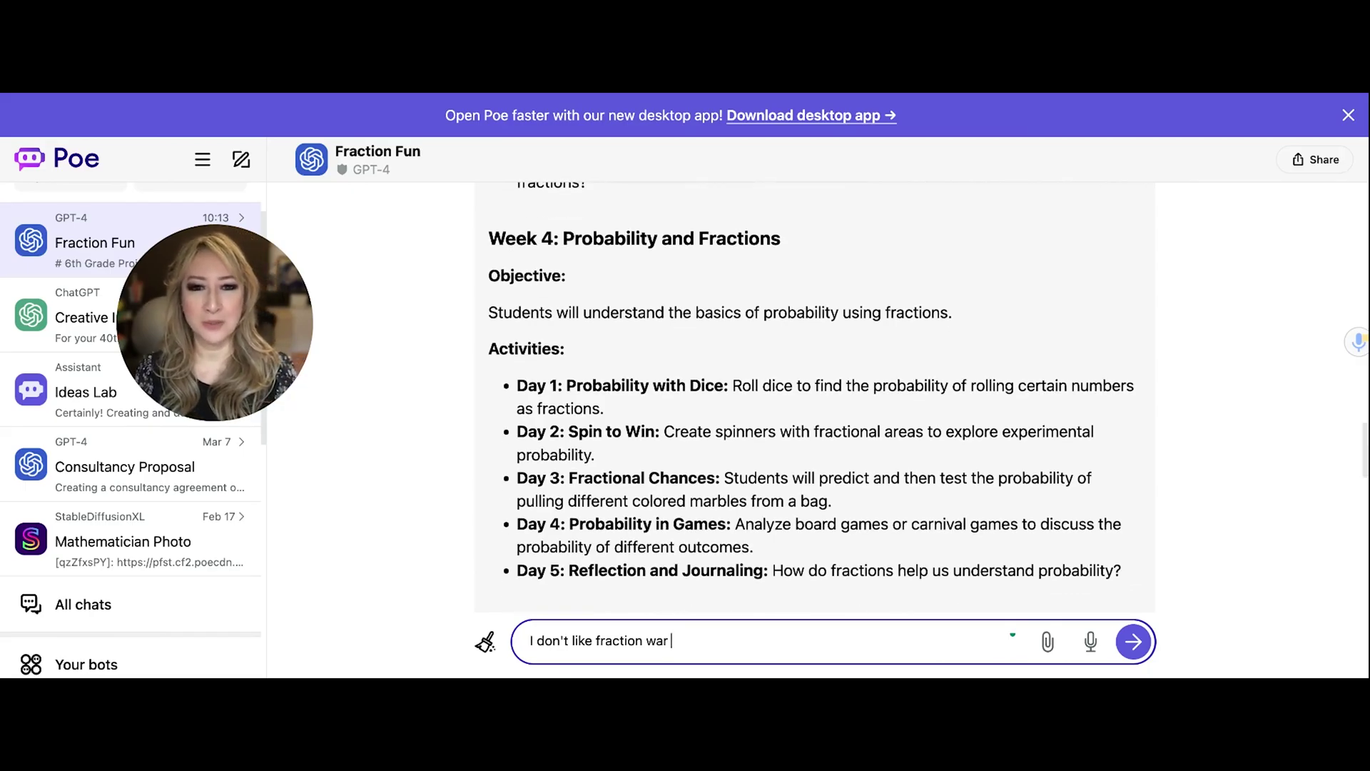
{"action": "scroll", "coordinate": [811, 397], "scroll_direction": "down", "scroll_amount": 1}
{"action": "scroll", "coordinate": [811, 397], "scroll_direction": "down", "scroll_amount": 2}
{"action": "scroll", "coordinate": [812, 397], "scroll_direction": "down", "scroll_amount": 1}
{"action": "scroll", "coordinate": [811, 397], "scroll_direction": "down", "scroll_amount": 3}
{"action": "scroll", "coordinate": [811, 397], "scroll_direction": "down", "scroll_amount": 3}
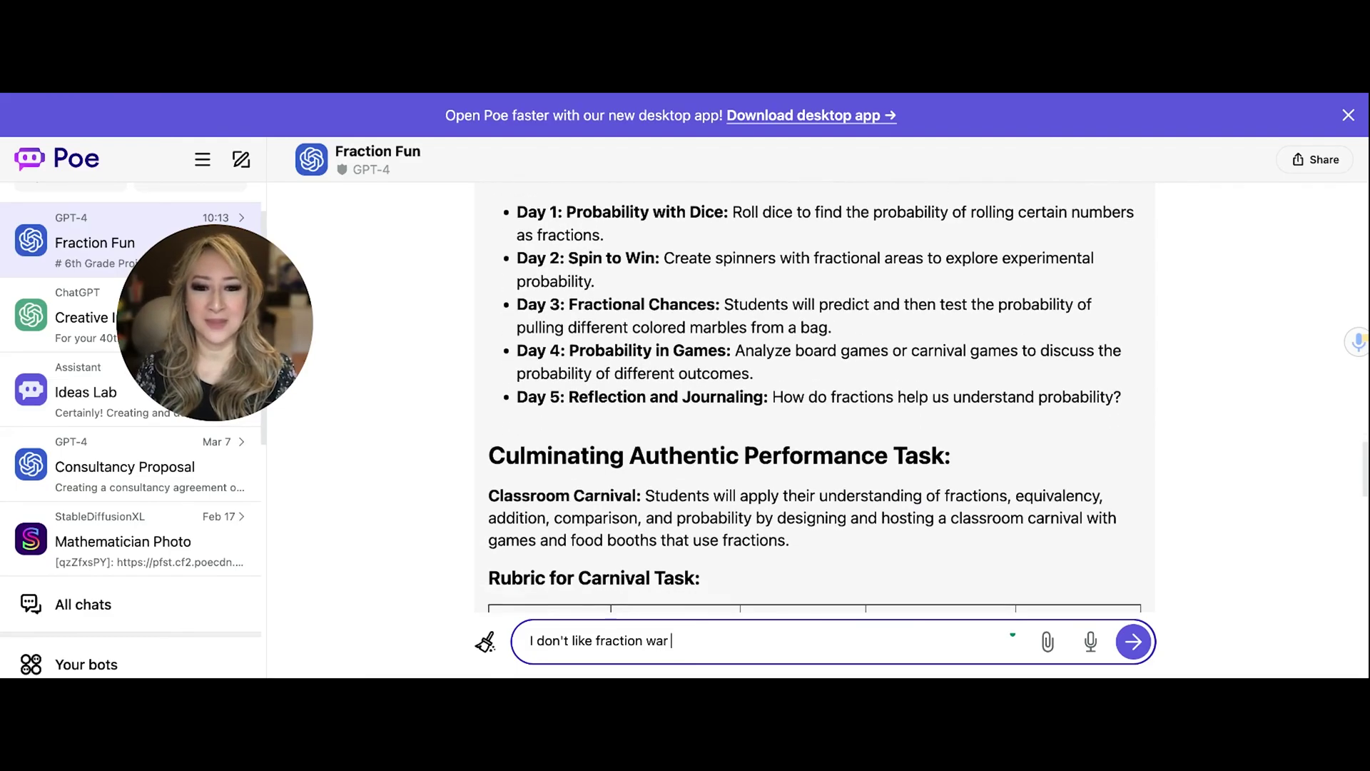
{"action": "scroll", "coordinate": [814, 397], "scroll_direction": "down", "scroll_amount": 5}
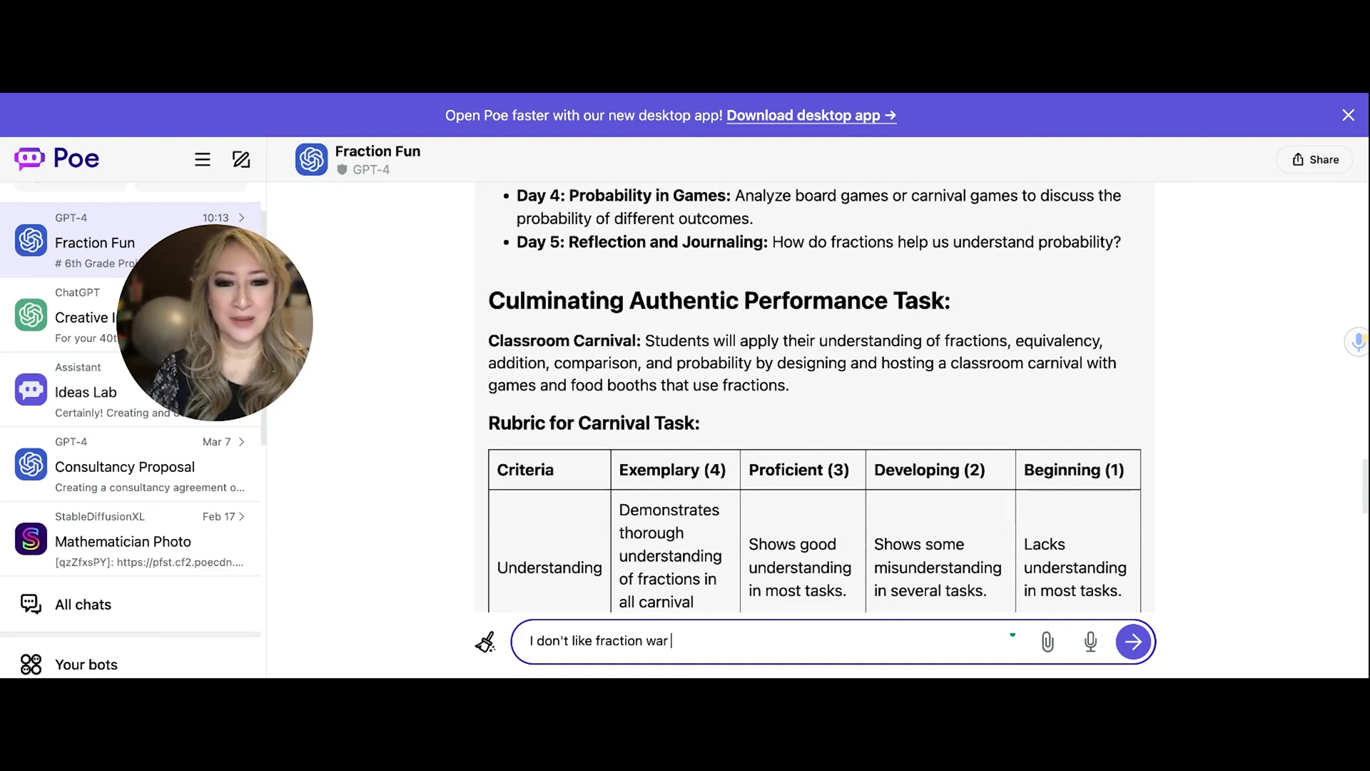
{"action": "scroll", "coordinate": [814, 396], "scroll_direction": "down", "scroll_amount": 3}
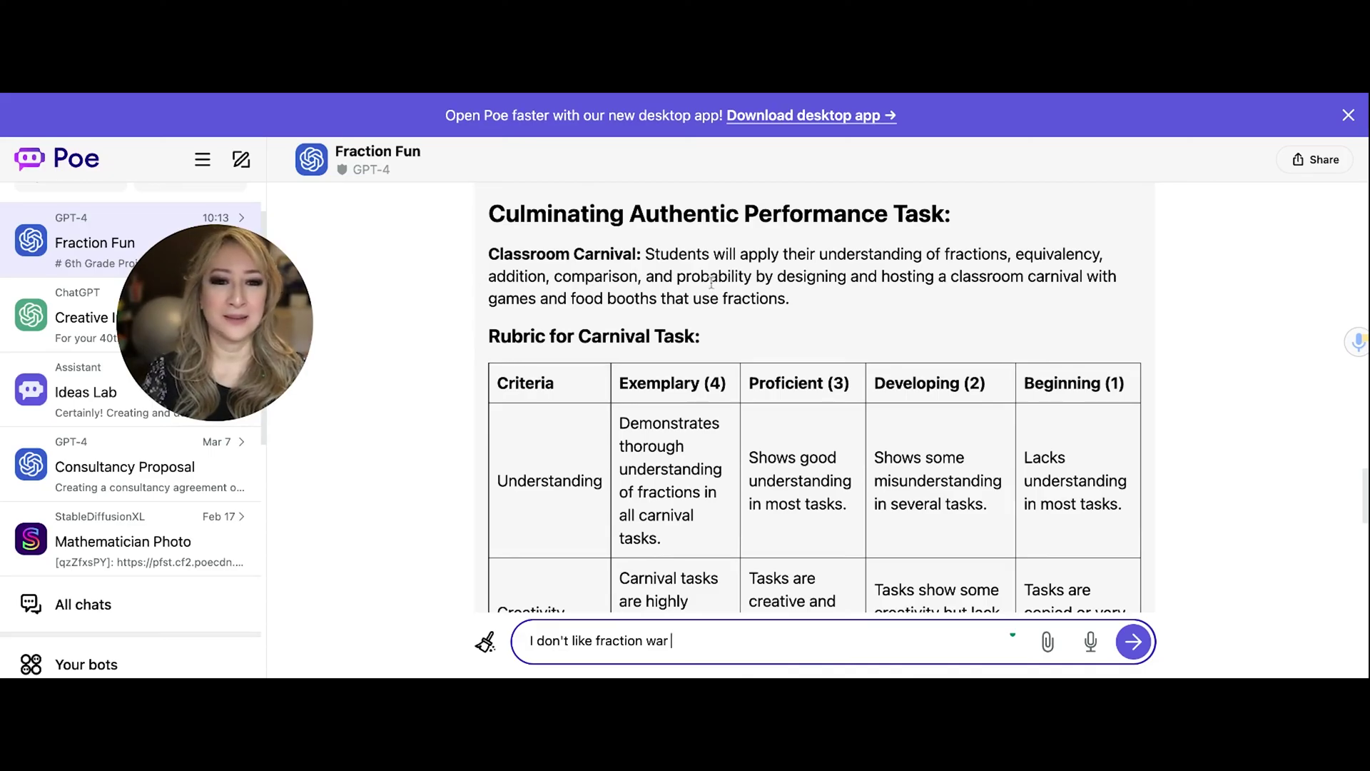
{"action": "scroll", "coordinate": [802, 283], "scroll_direction": "down", "scroll_amount": 1}
{"action": "scroll", "coordinate": [460, 321], "scroll_direction": "down", "scroll_amount": 1}
{"action": "scroll", "coordinate": [460, 321], "scroll_direction": "down", "scroll_amount": 3}
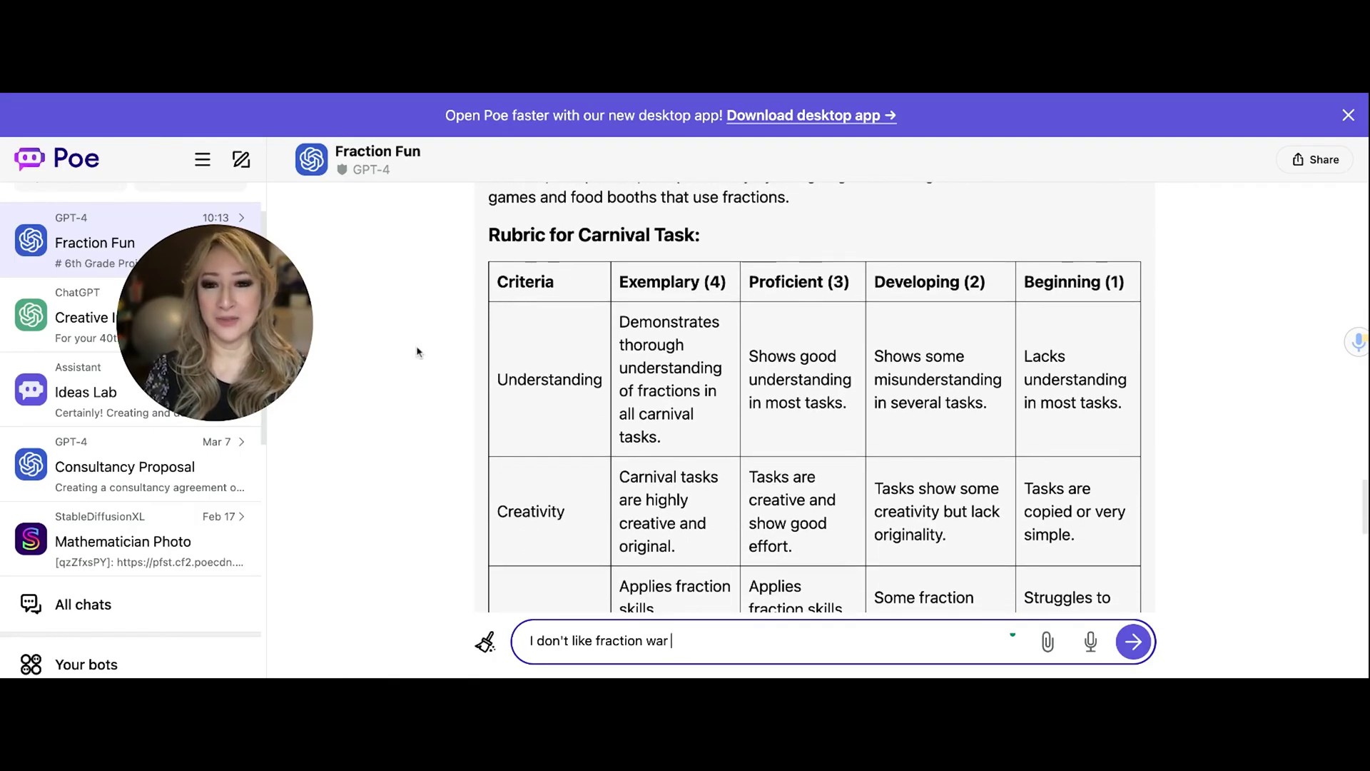
{"action": "scroll", "coordinate": [425, 353], "scroll_direction": "down", "scroll_amount": 3}
{"action": "scroll", "coordinate": [428, 355], "scroll_direction": "down", "scroll_amount": 9}
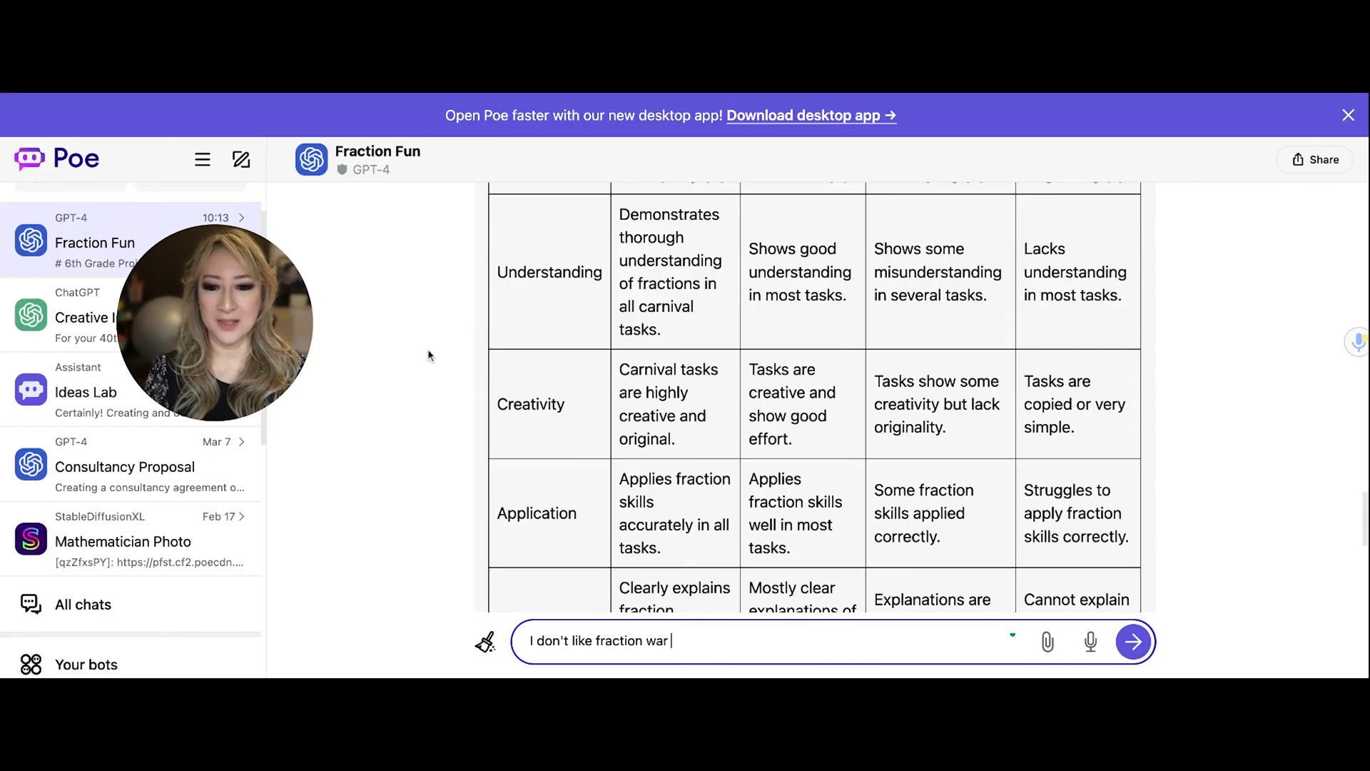
{"action": "scroll", "coordinate": [815, 397], "scroll_direction": "down", "scroll_amount": 6}
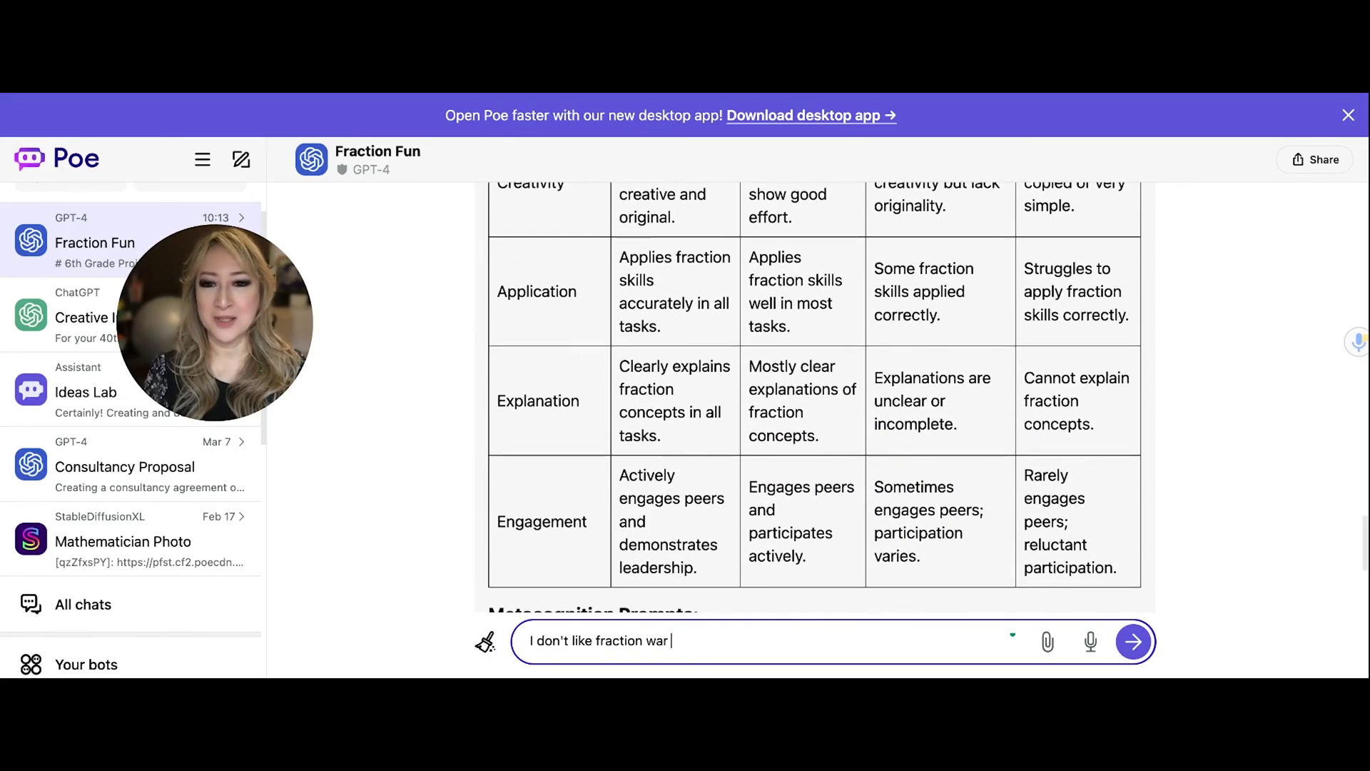
{"action": "scroll", "coordinate": [816, 396], "scroll_direction": "down", "scroll_amount": 6}
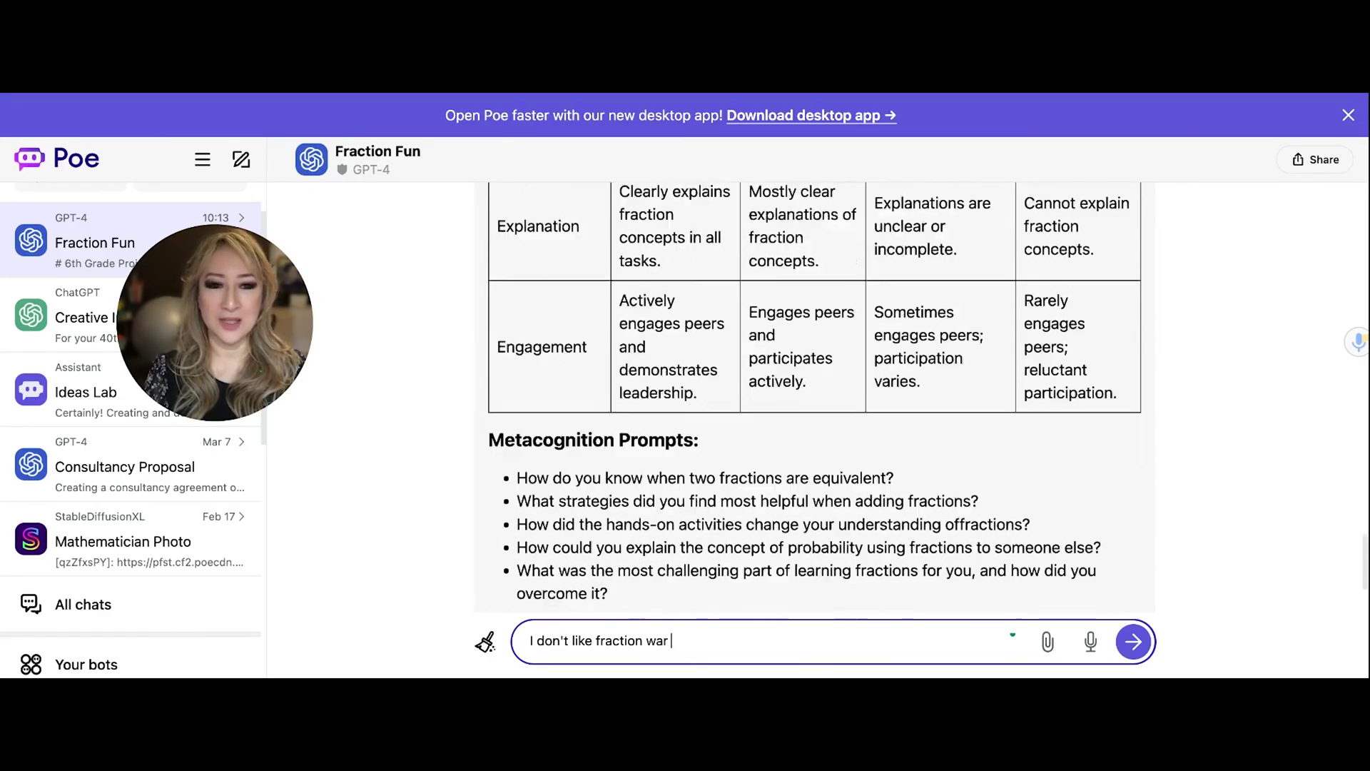
{"action": "scroll", "coordinate": [815, 397], "scroll_direction": "down", "scroll_amount": 8}
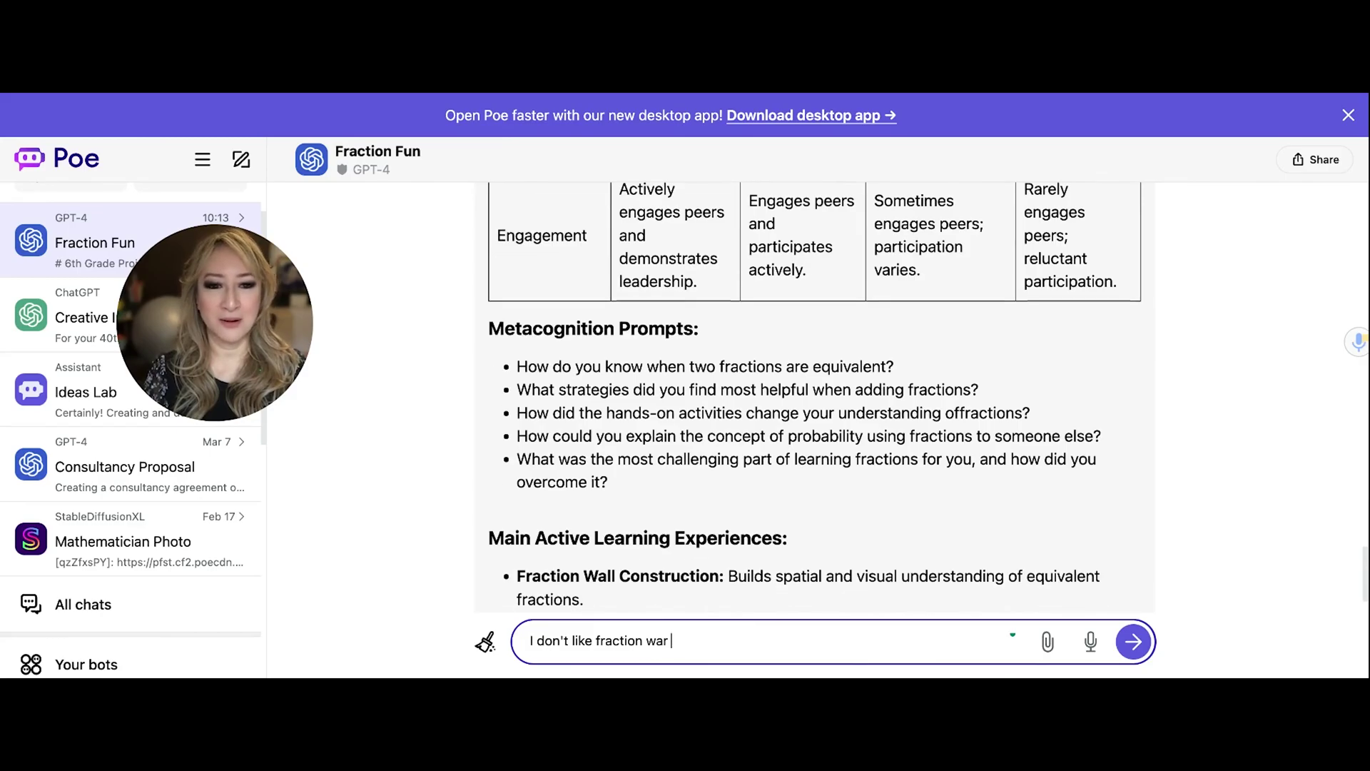
{"action": "scroll", "coordinate": [816, 397], "scroll_direction": "down", "scroll_amount": 4}
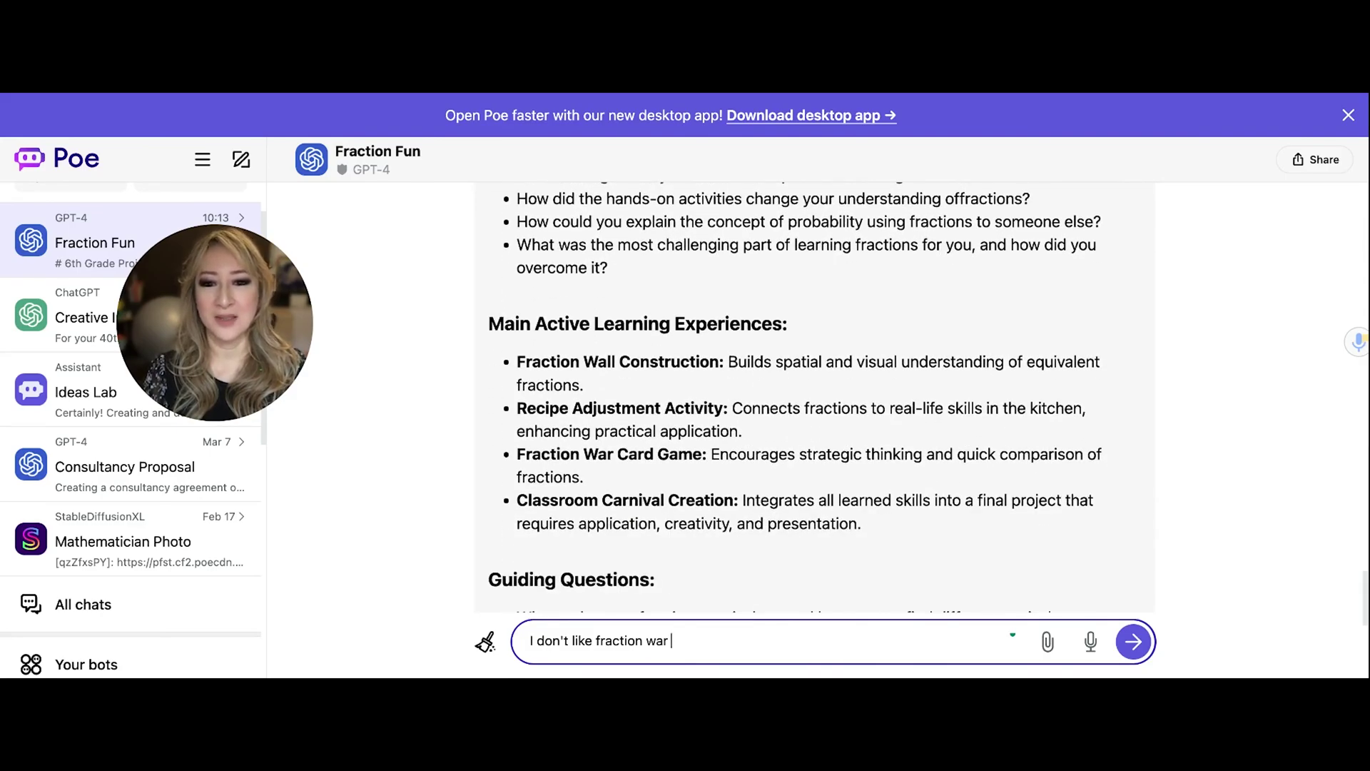
{"action": "scroll", "coordinate": [816, 397], "scroll_direction": "down", "scroll_amount": 1}
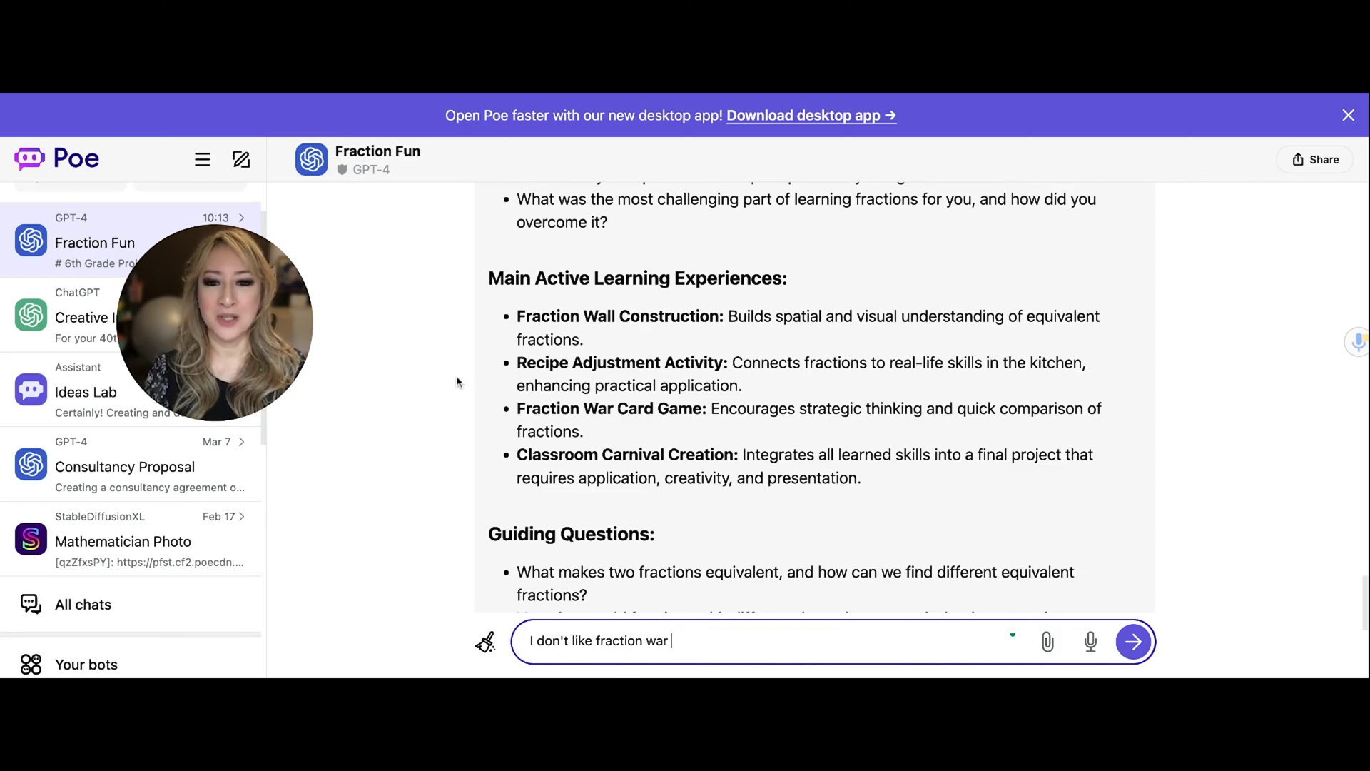
Complete the draft to read 'I don't like fraction war games please come up with another idea'
{"action": "scroll", "coordinate": [568, 389], "scroll_direction": "down", "scroll_amount": 1}
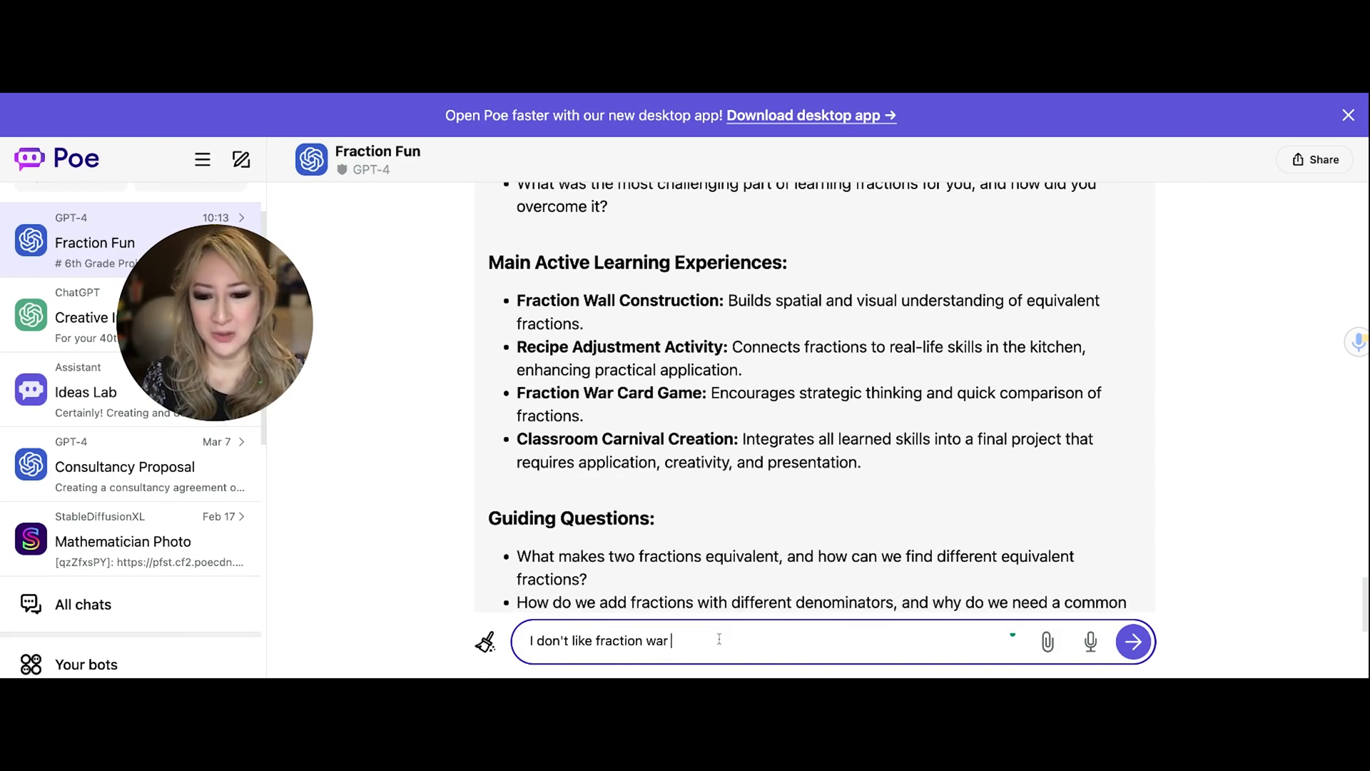
{"action": "type", "text": "games please come up with another idea"}
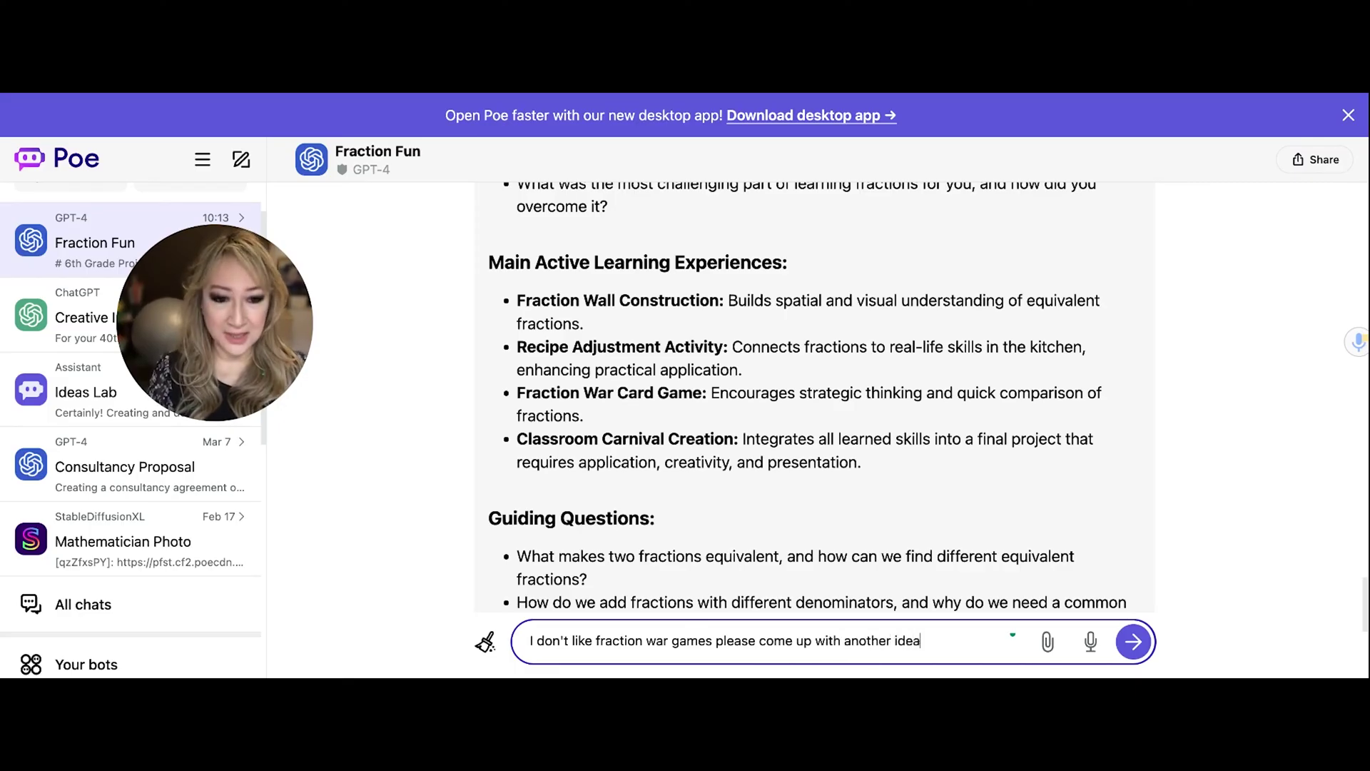
{"action": "scroll", "coordinate": [635, 495], "scroll_direction": "down", "scroll_amount": 4}
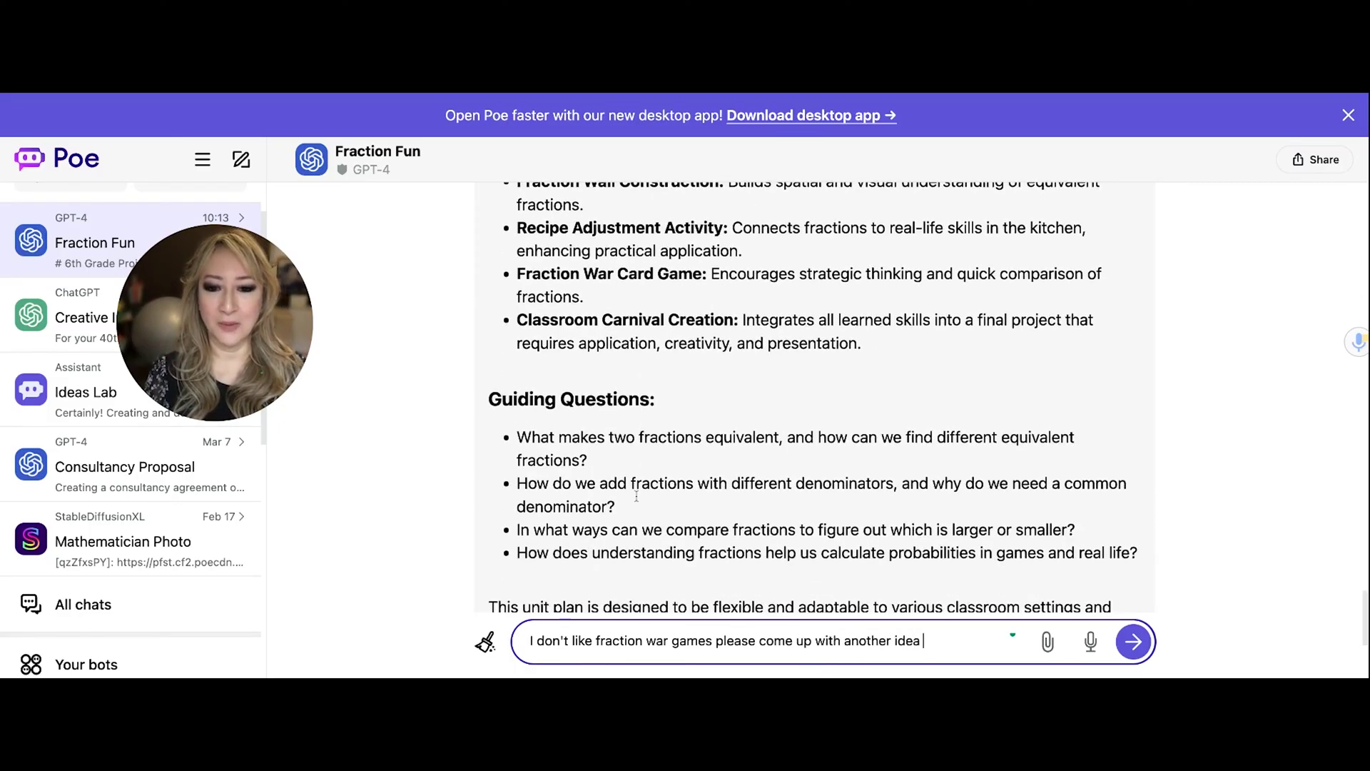
Send the request and review GPT-4's Fraction Puzzles replacement for Week 3 Day 1
{"action": "left_click", "coordinate": [1133, 640]}
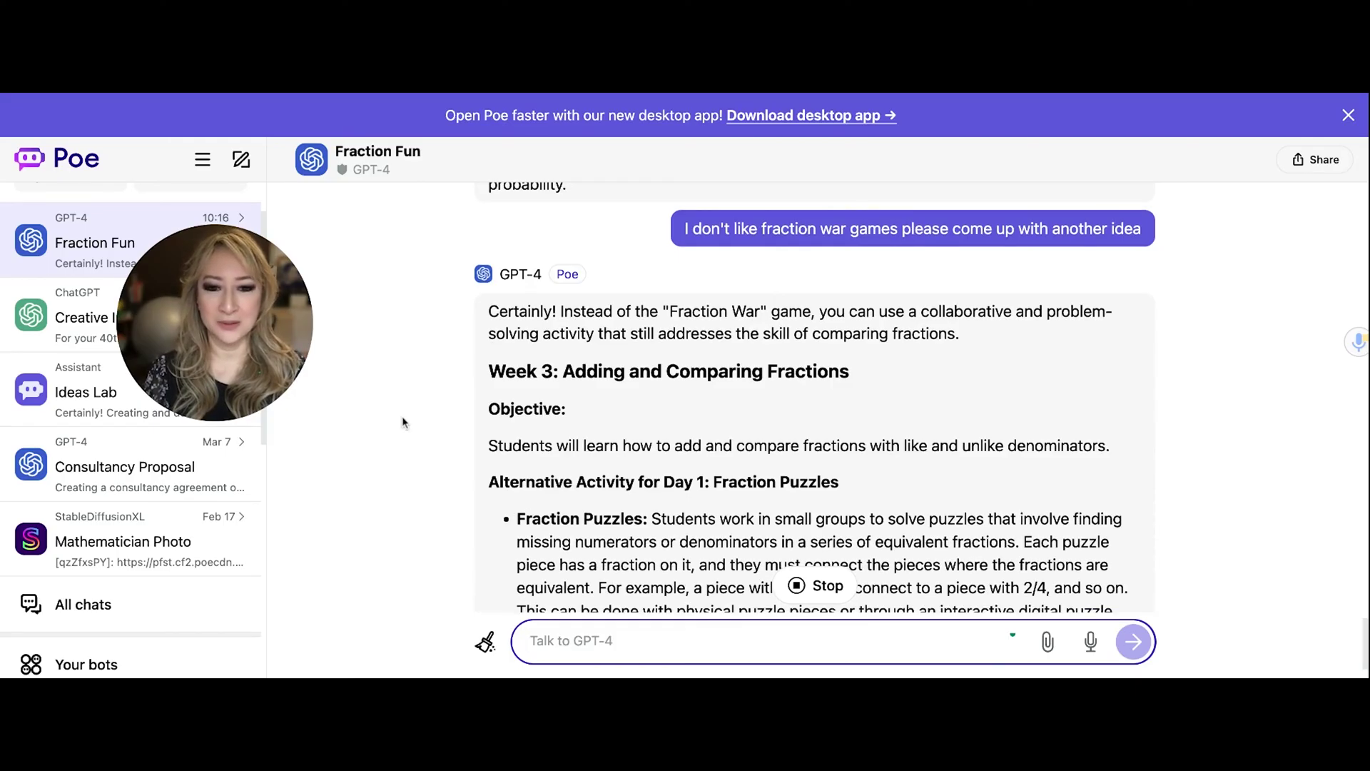
{"action": "scroll", "coordinate": [401, 423], "scroll_direction": "up", "scroll_amount": 1}
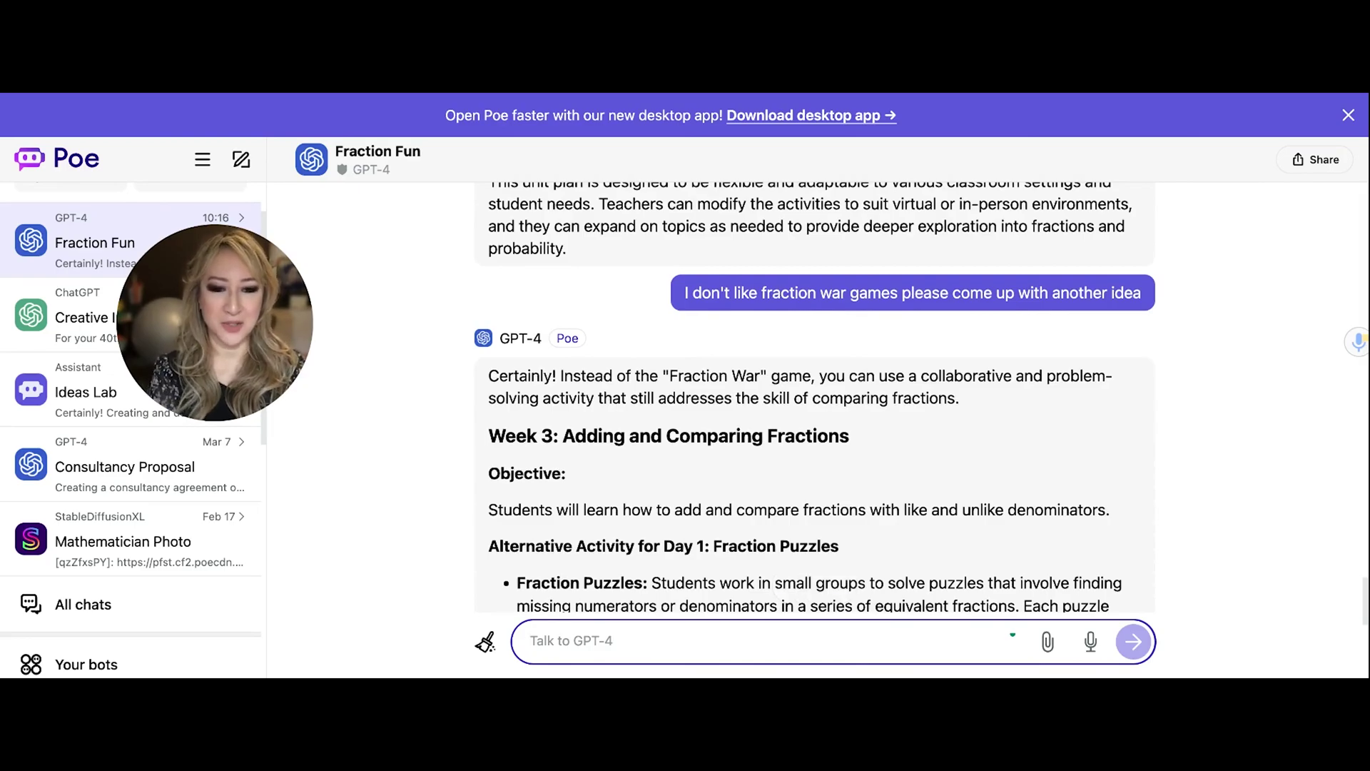
{"action": "scroll", "coordinate": [815, 401], "scroll_direction": "down", "scroll_amount": 2}
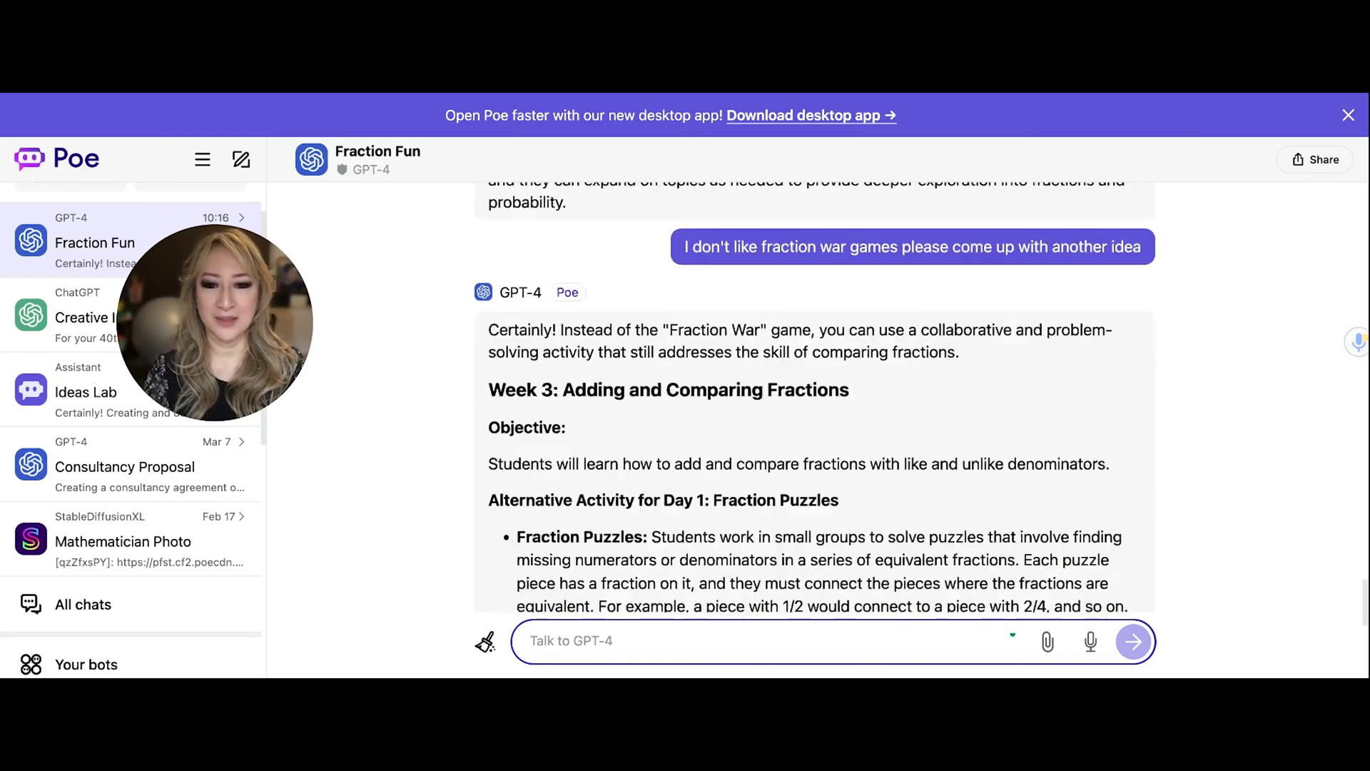
{"action": "scroll", "coordinate": [813, 394], "scroll_direction": "down", "scroll_amount": 2}
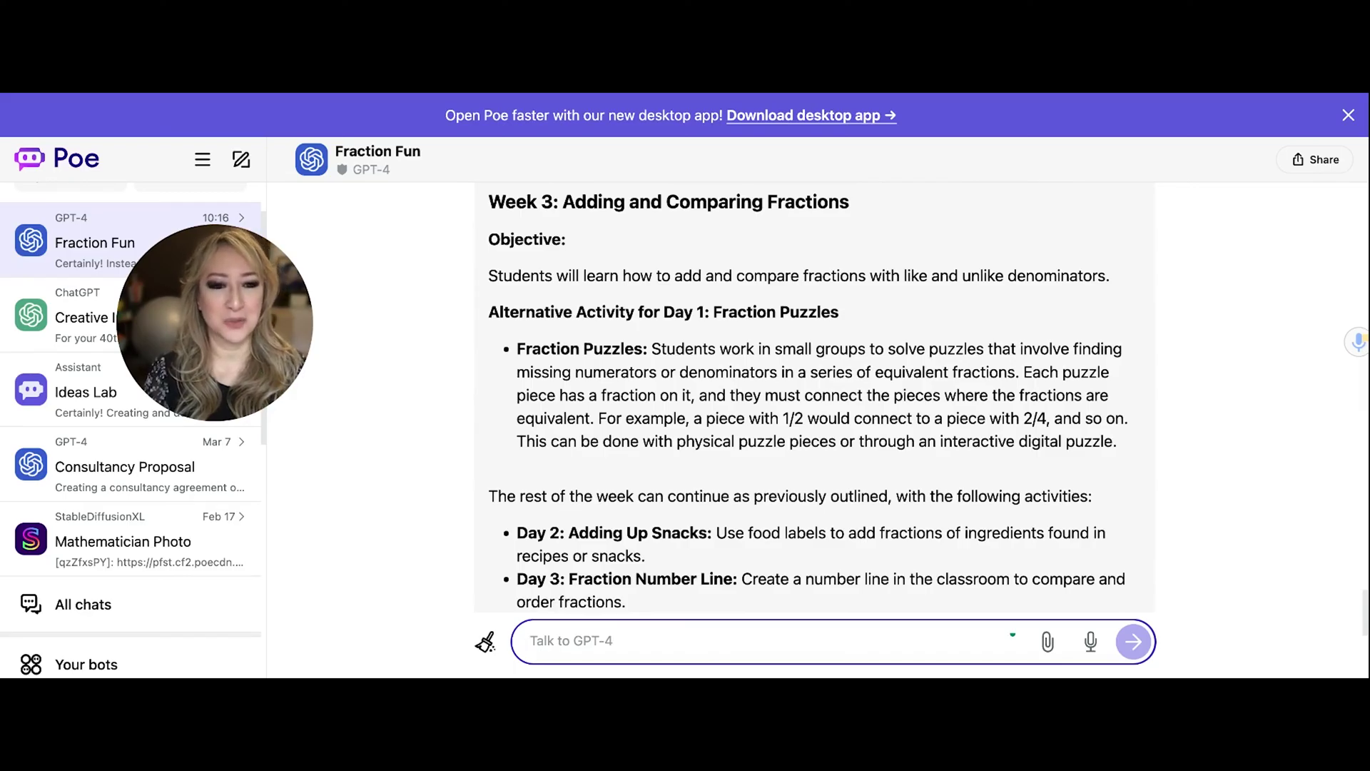
{"action": "scroll", "coordinate": [811, 400], "scroll_direction": "down", "scroll_amount": 3}
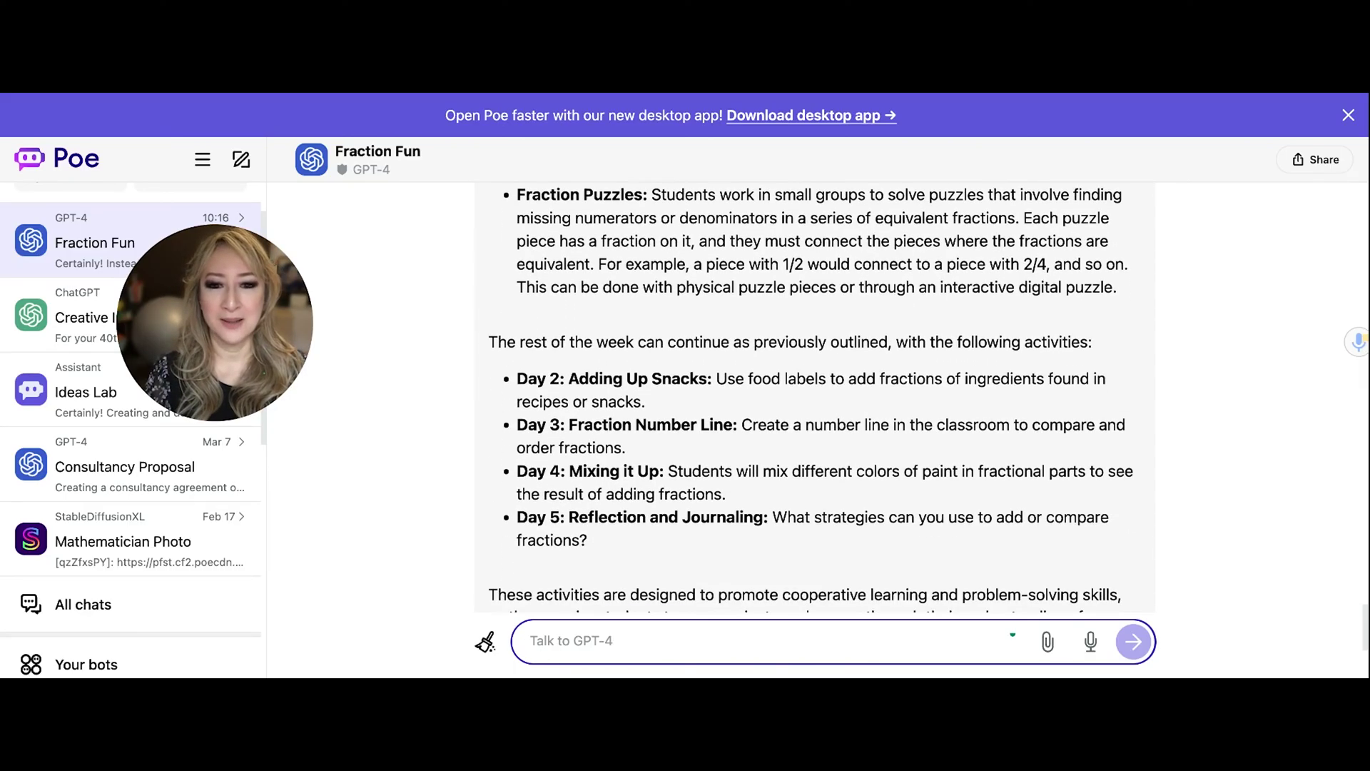
{"action": "scroll", "coordinate": [811, 397], "scroll_direction": "down", "scroll_amount": 1}
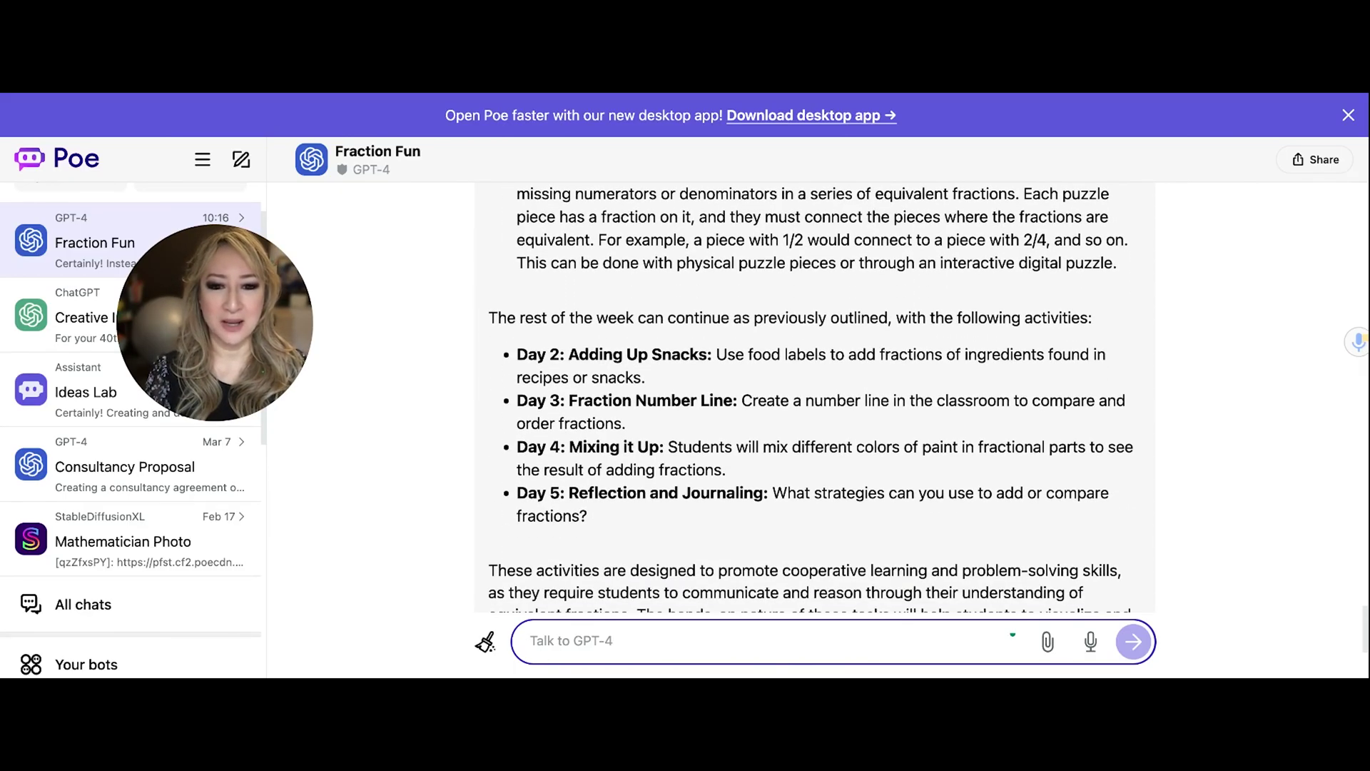